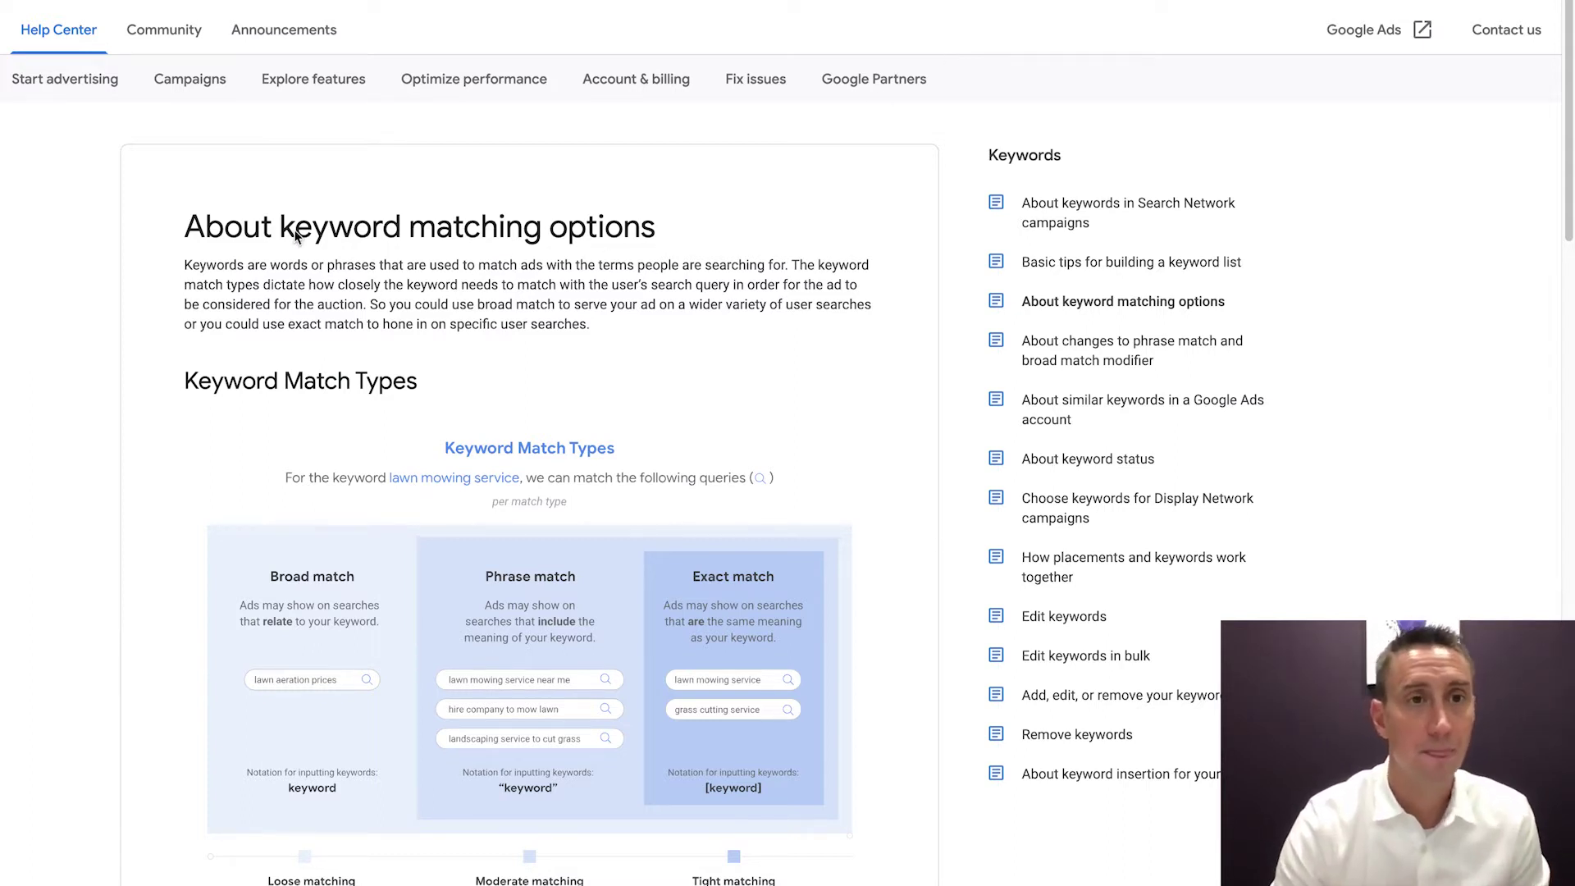
- Scroll the keyword matching article down to the match types diagram and the Broad match section
{"action": "scroll", "coordinate": [343, 320], "scroll_direction": "down", "scroll_amount": 1}
{"action": "scroll", "coordinate": [377, 369], "scroll_direction": "down", "scroll_amount": 2}
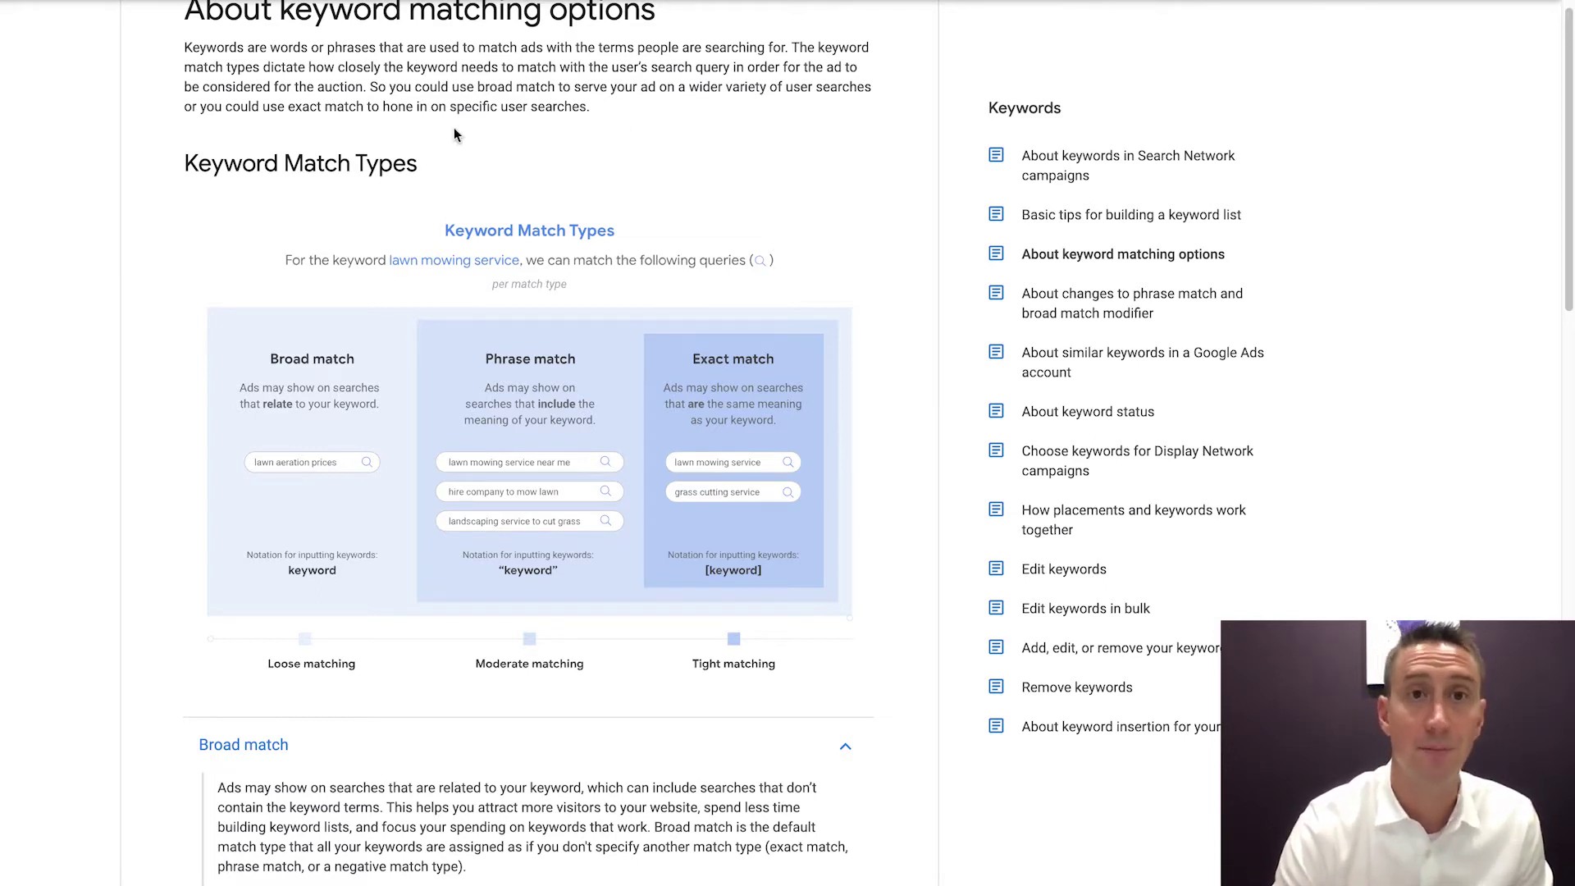
- Scroll on to the 'low-carb diet plan' broad match example and the Smart Bidding tip
{"action": "scroll", "coordinate": [458, 129], "scroll_direction": "down", "scroll_amount": 2}
{"action": "scroll", "coordinate": [476, 223], "scroll_direction": "down", "scroll_amount": 5}
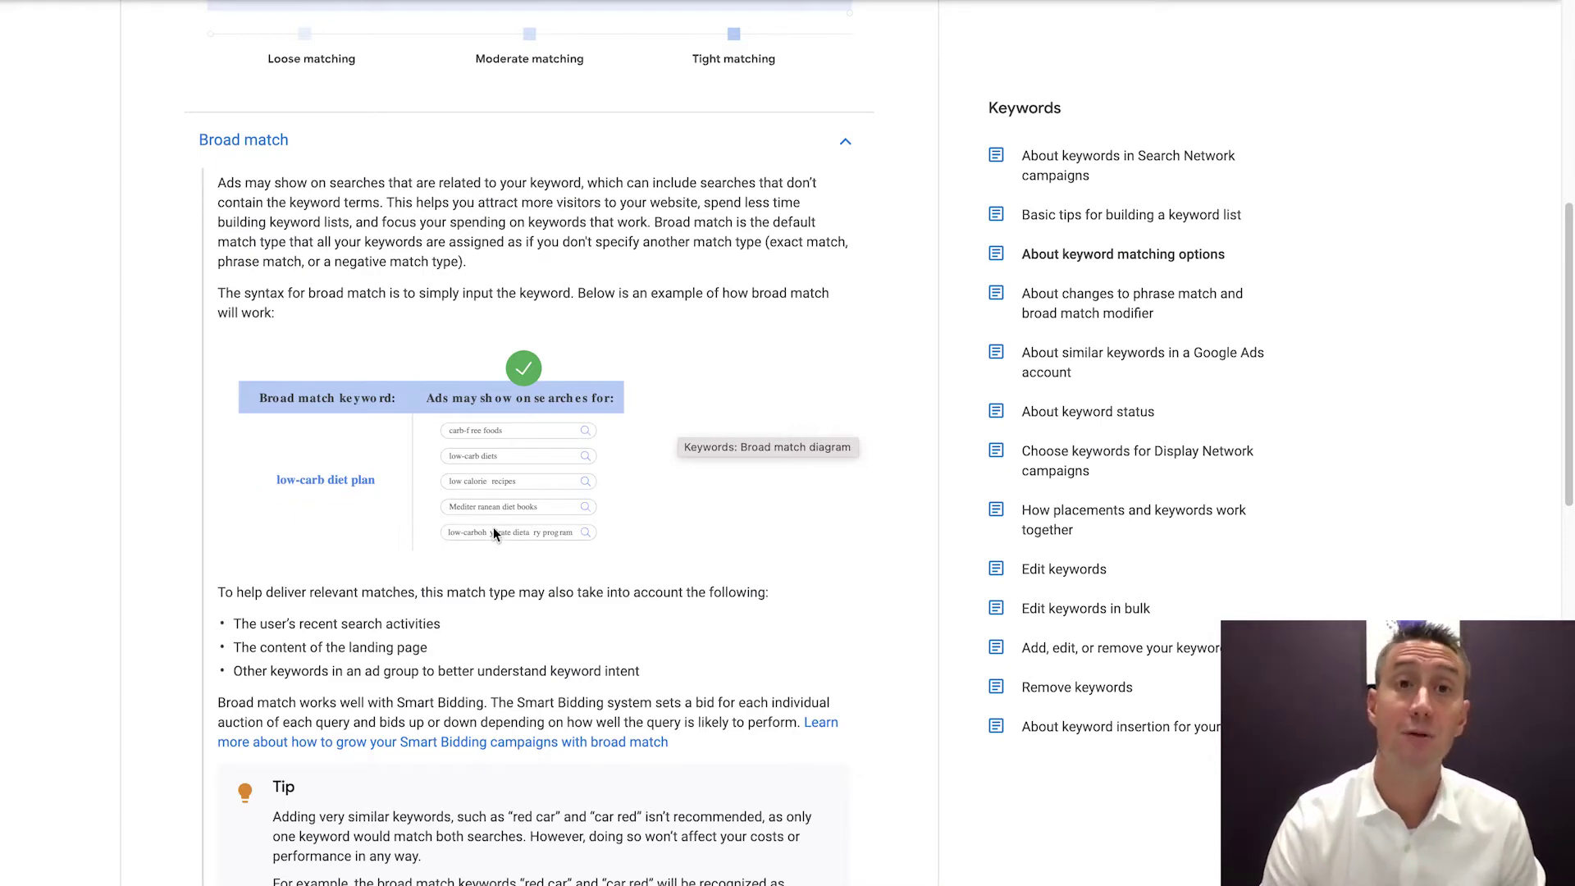
{"action": "scroll", "coordinate": [486, 523], "scroll_direction": "down", "scroll_amount": 3}
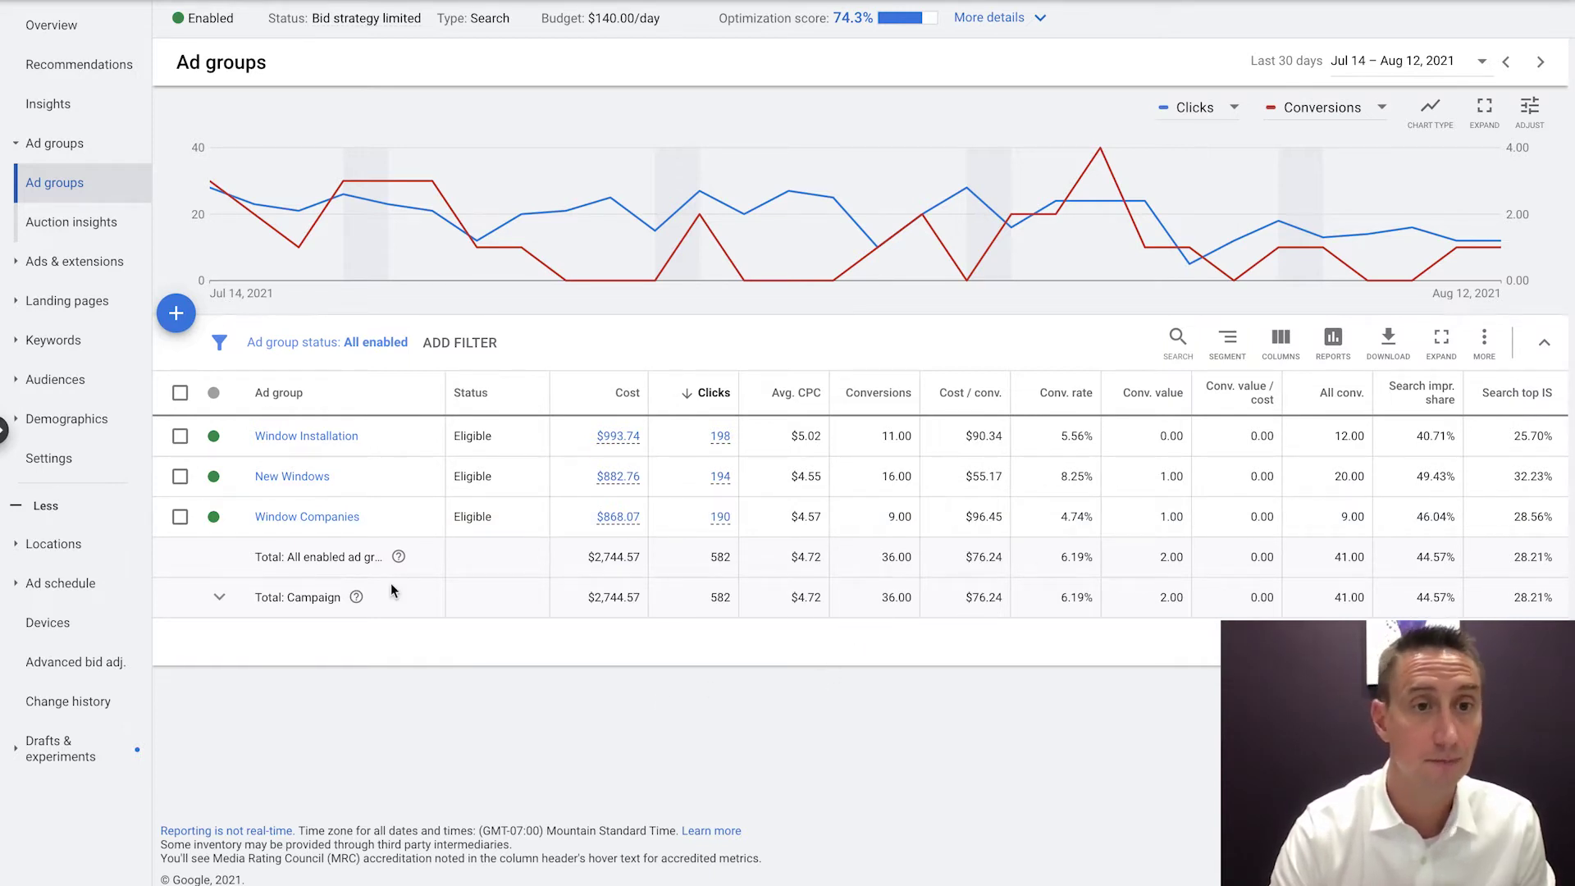
- Open the Window Installation ad group, showing its single keyword 'window installation' at 198 clicks
{"action": "left_click", "coordinate": [293, 438]}
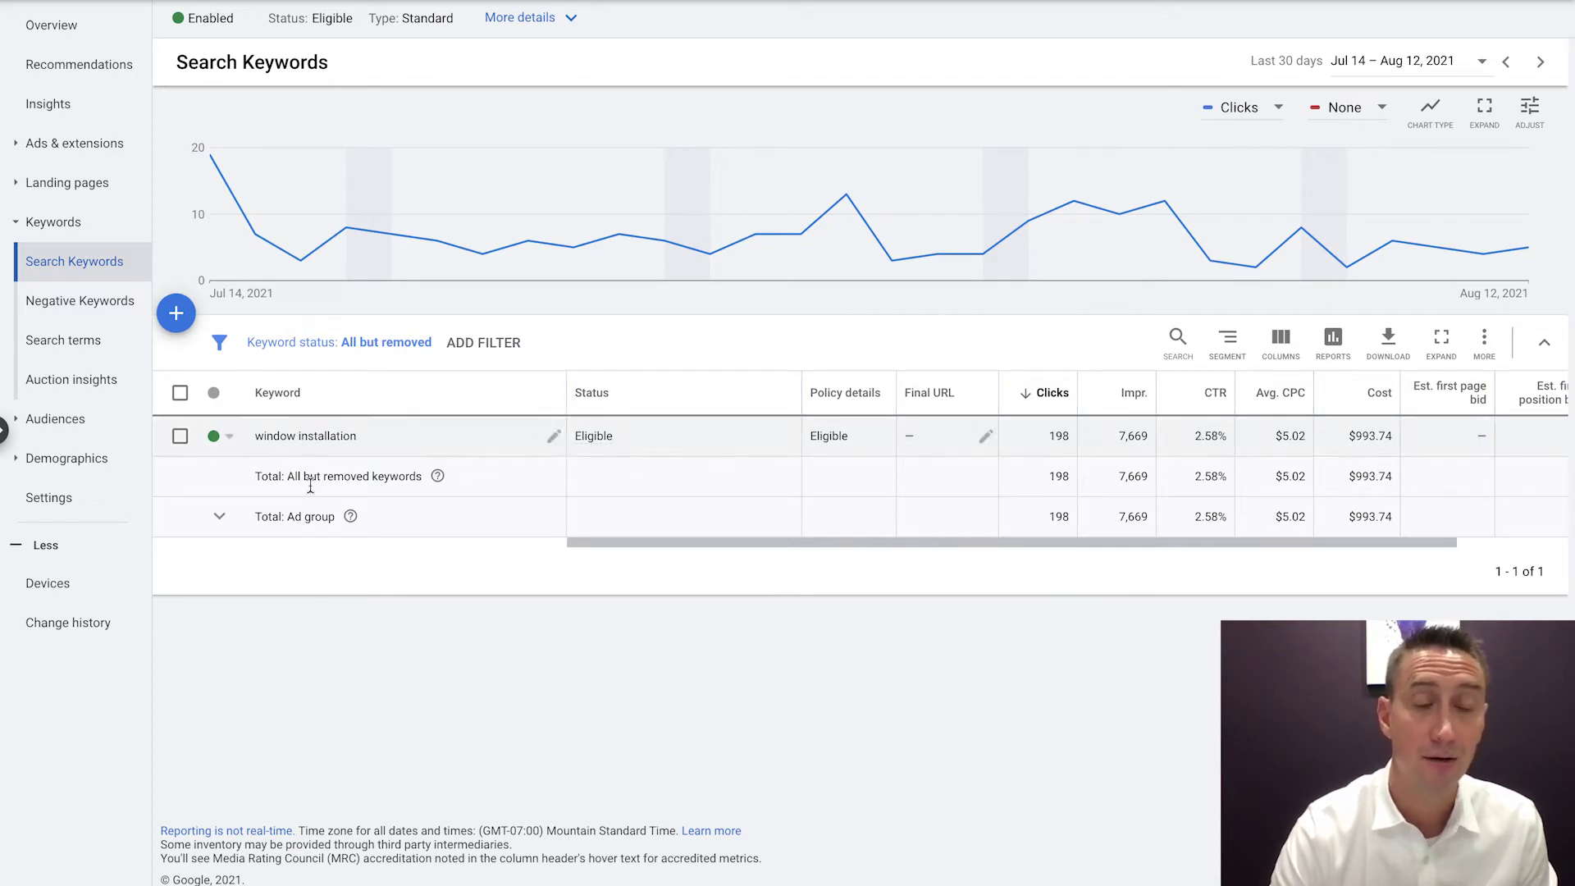
- Enter 'window installation' as a new keyword, trying quote and bracket match symbols, then removing them
{"action": "left_click", "coordinate": [177, 316]}
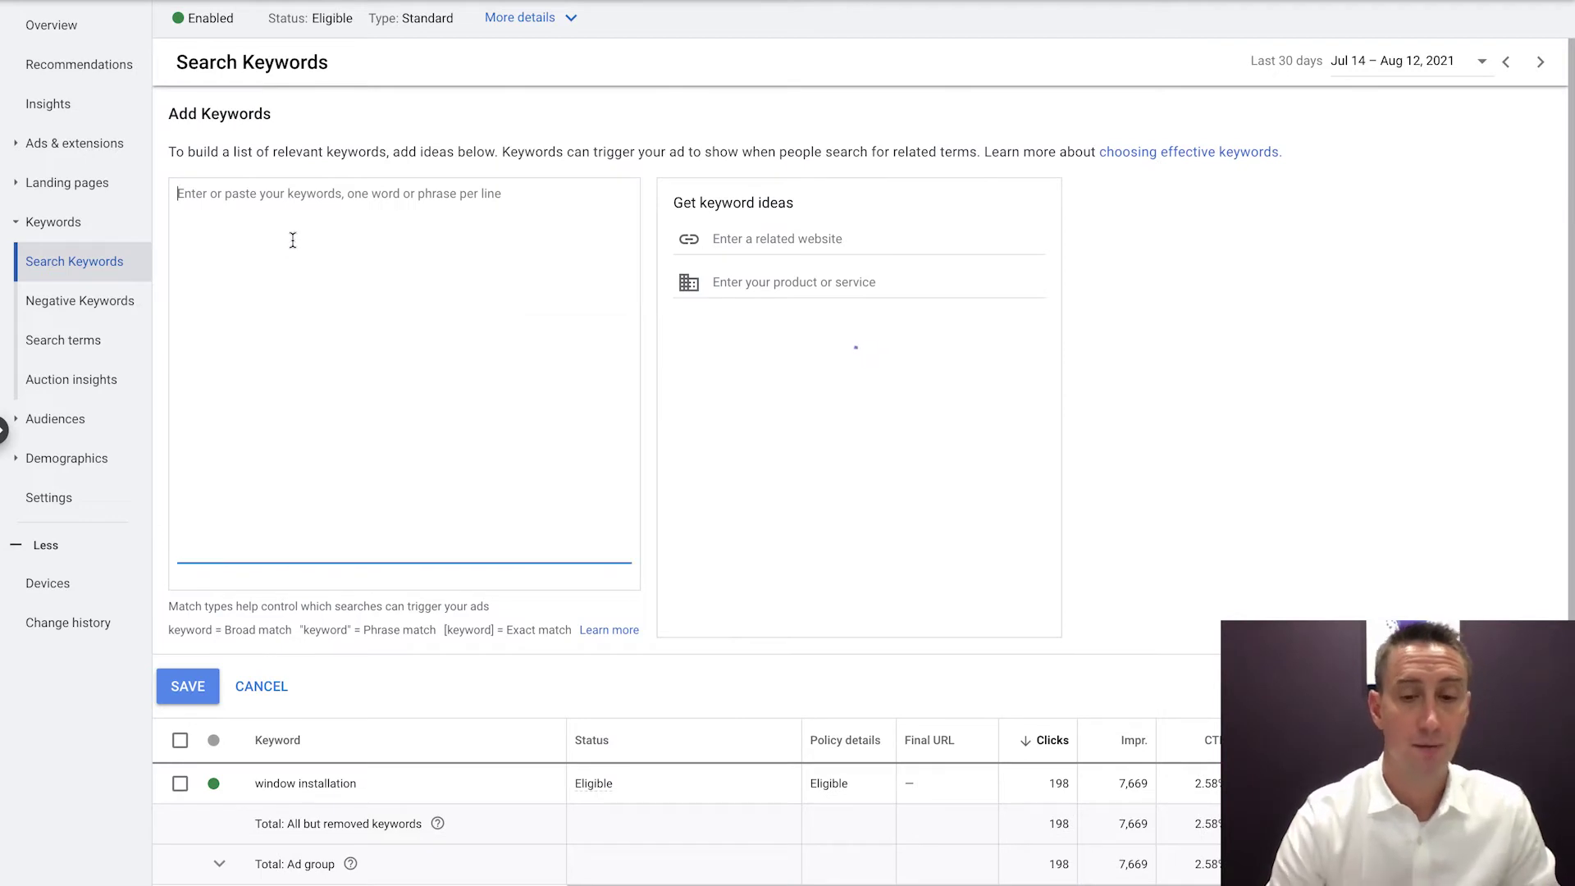
{"action": "type", "text": "window installation"}
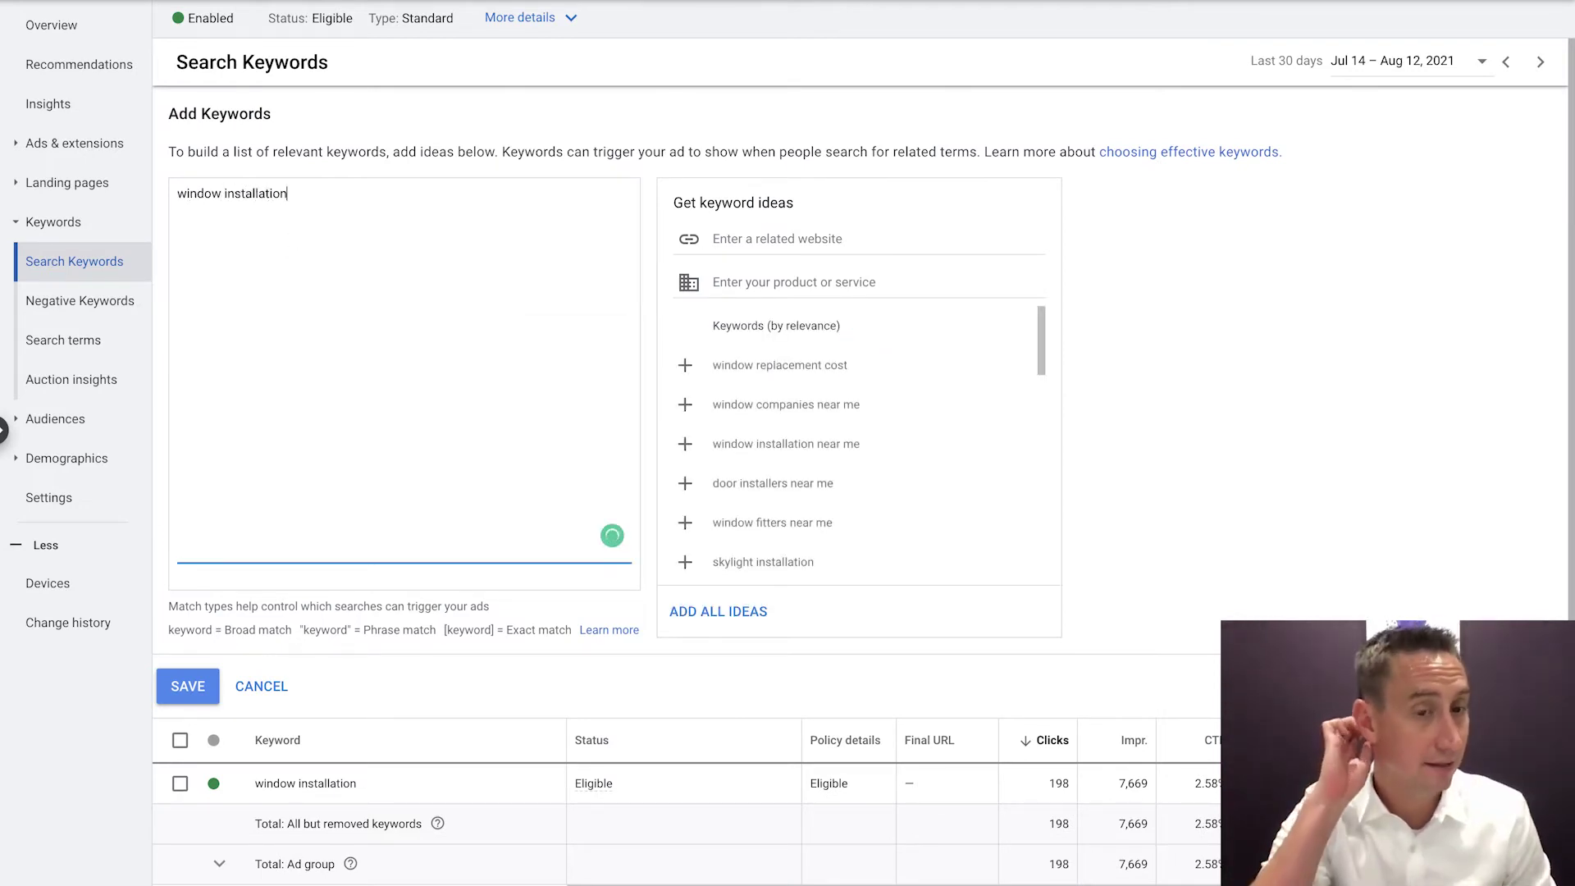
{"action": "left_click", "coordinate": [179, 195]}
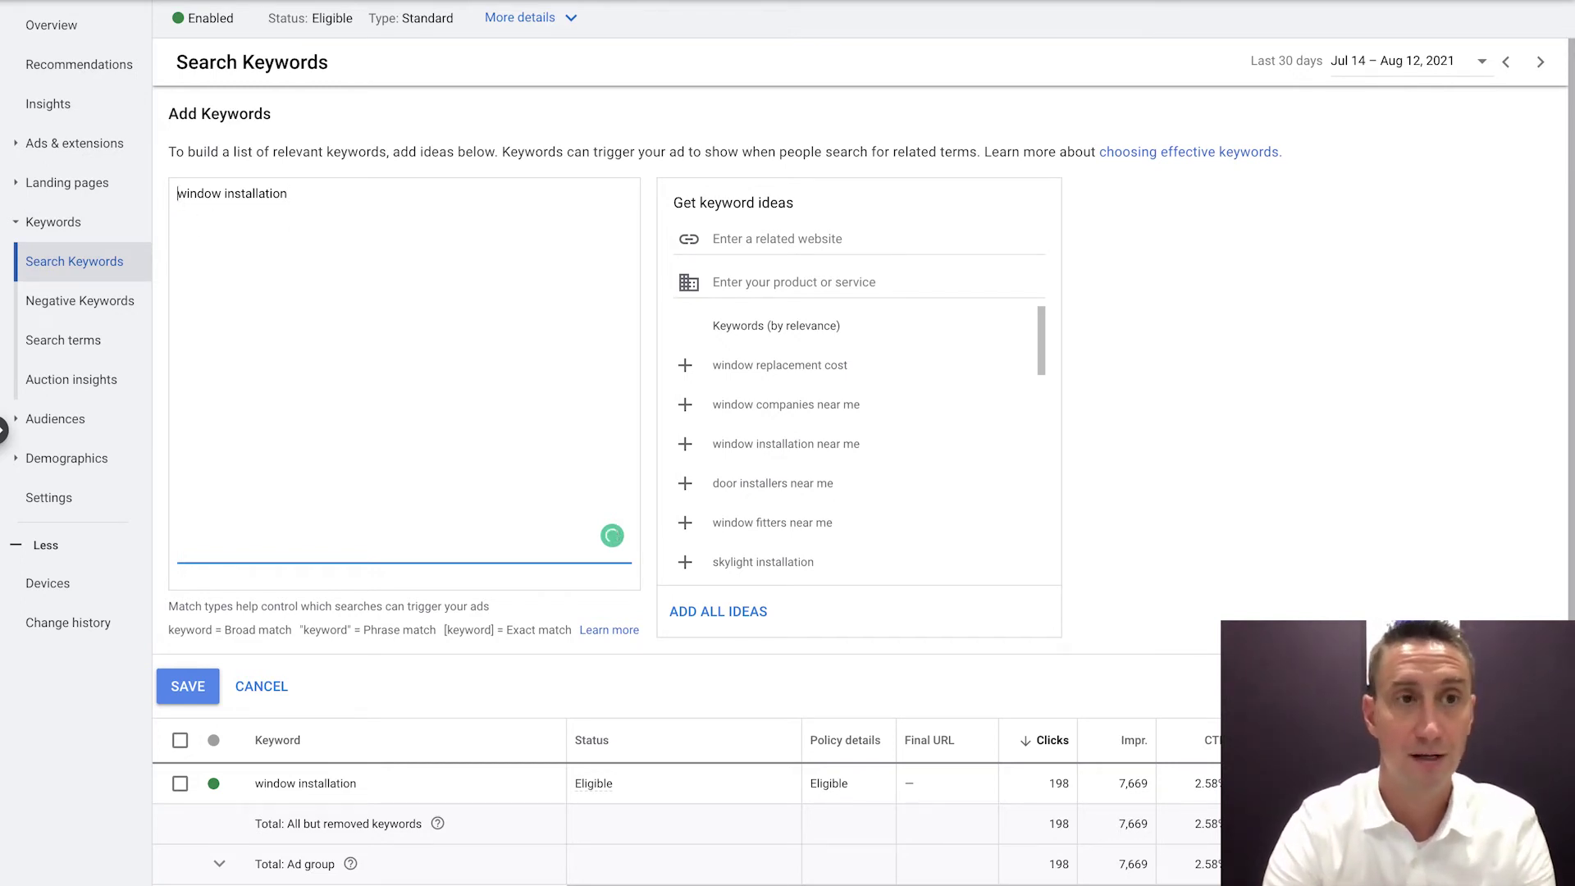
{"action": "type", "text": "\""}
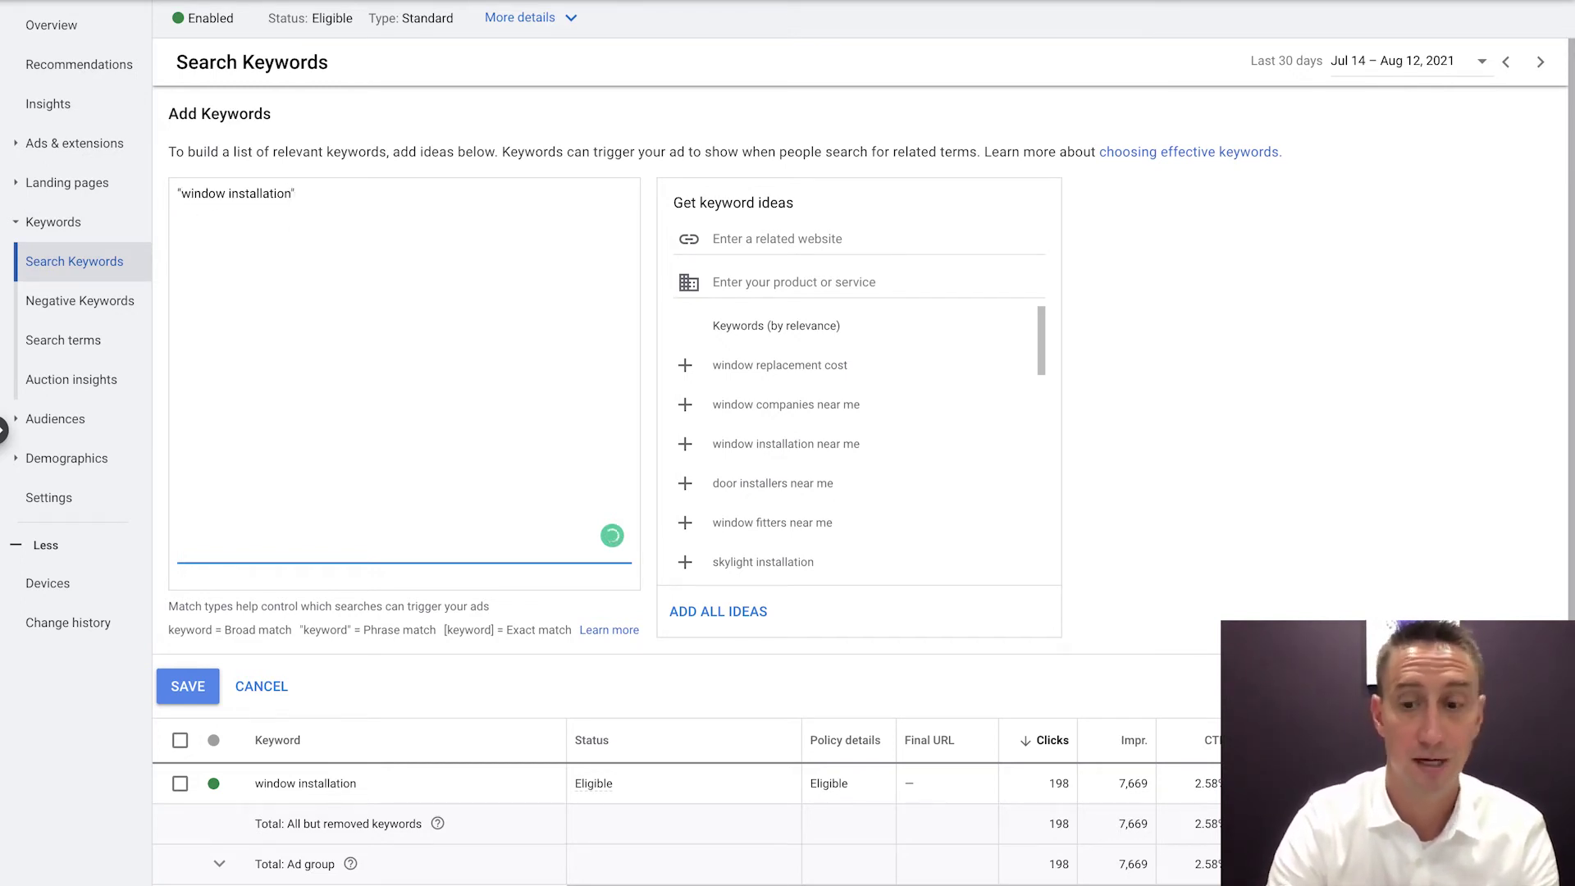
{"action": "key", "text": "BackSpace"}
{"action": "type", "text": "["}
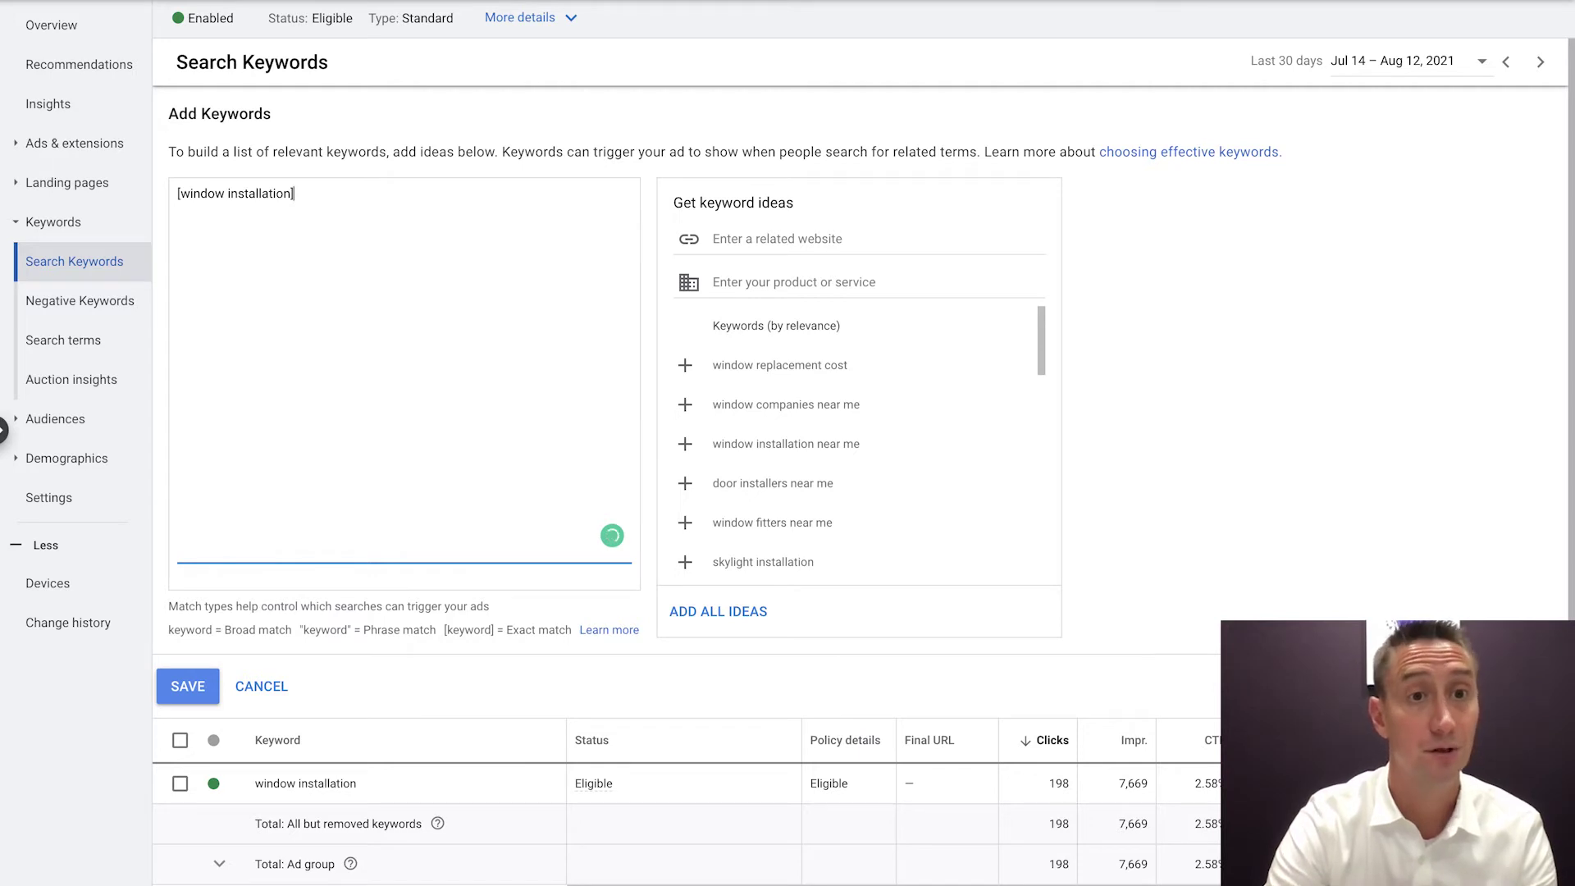
{"action": "key", "text": "BackSpace"}
{"action": "type", "text": "\"window installation\""}
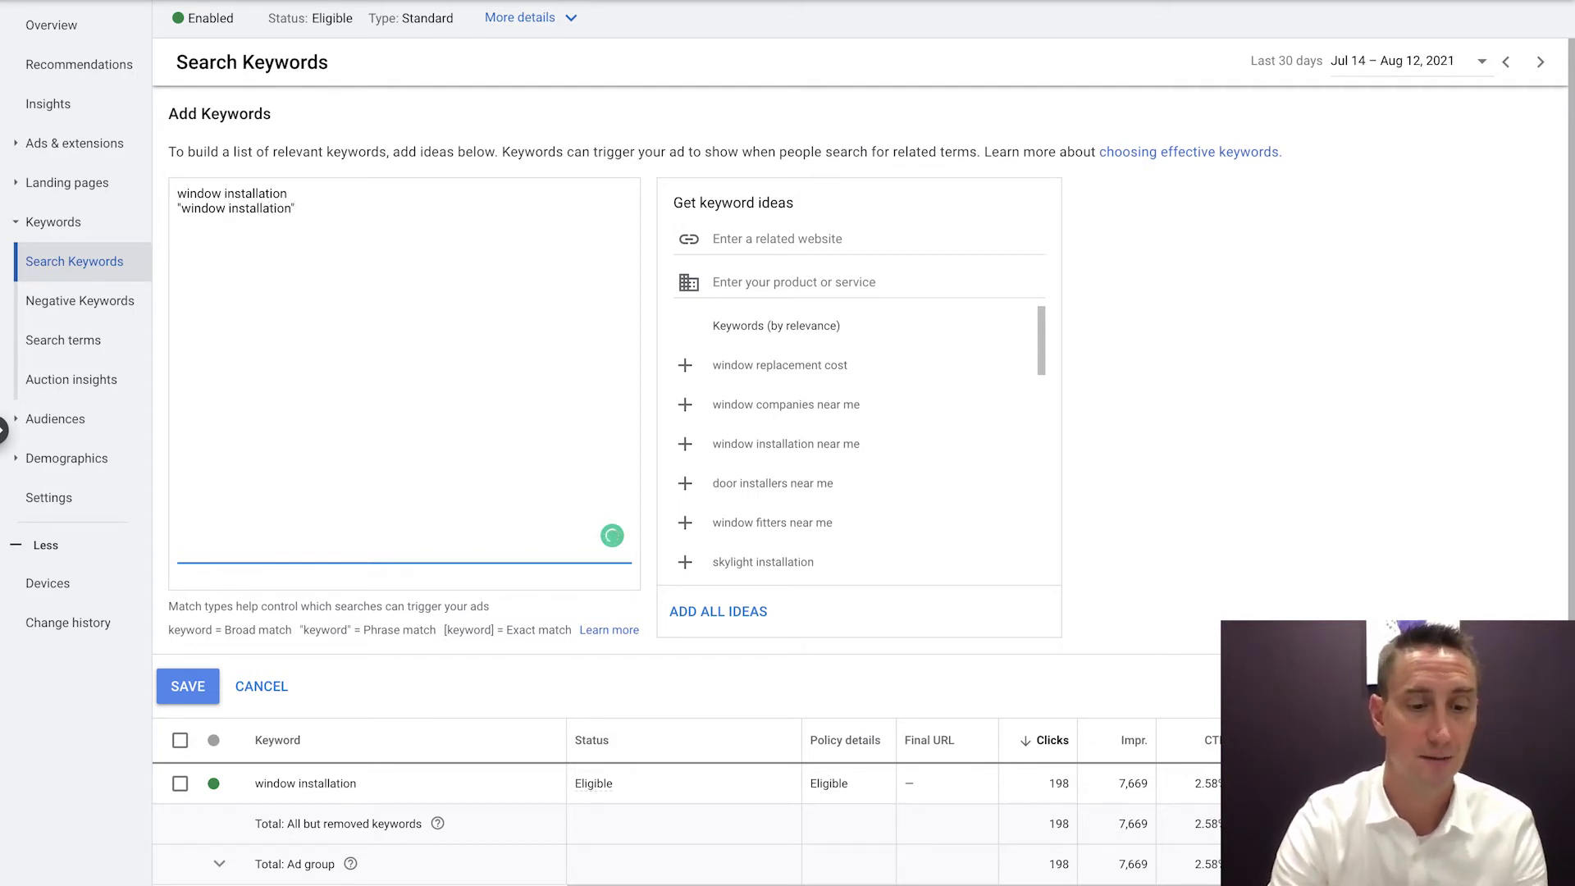
{"action": "key", "text": "shift+Home"}
{"action": "key", "text": "BackSpace"}
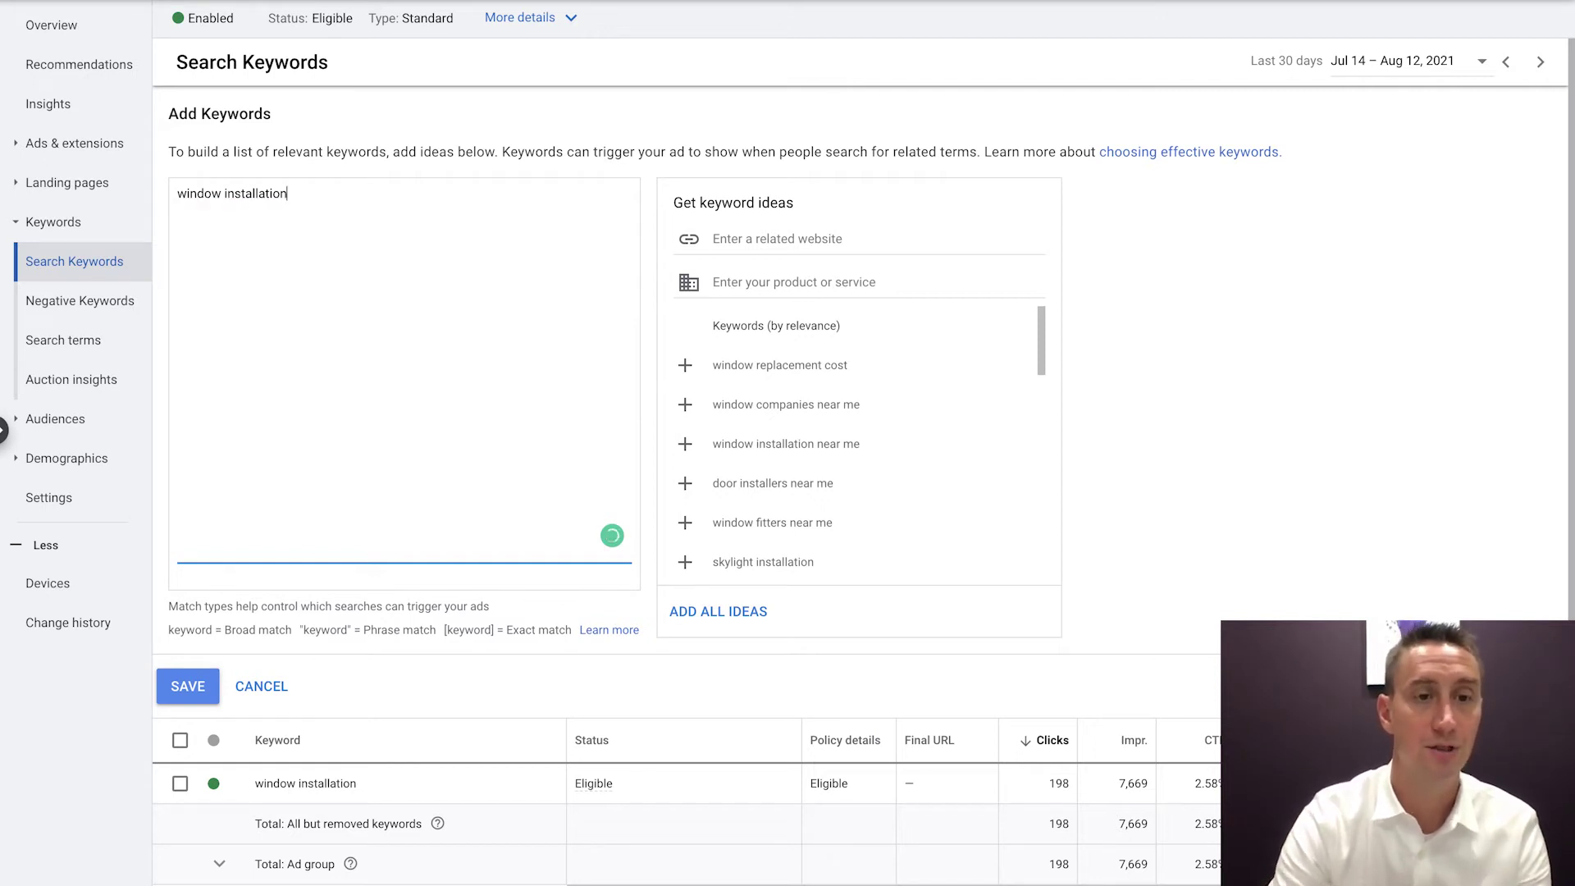
- Cancel the unsaved keyword and return to the campaign's Ad groups list
{"action": "left_click", "coordinate": [266, 688]}
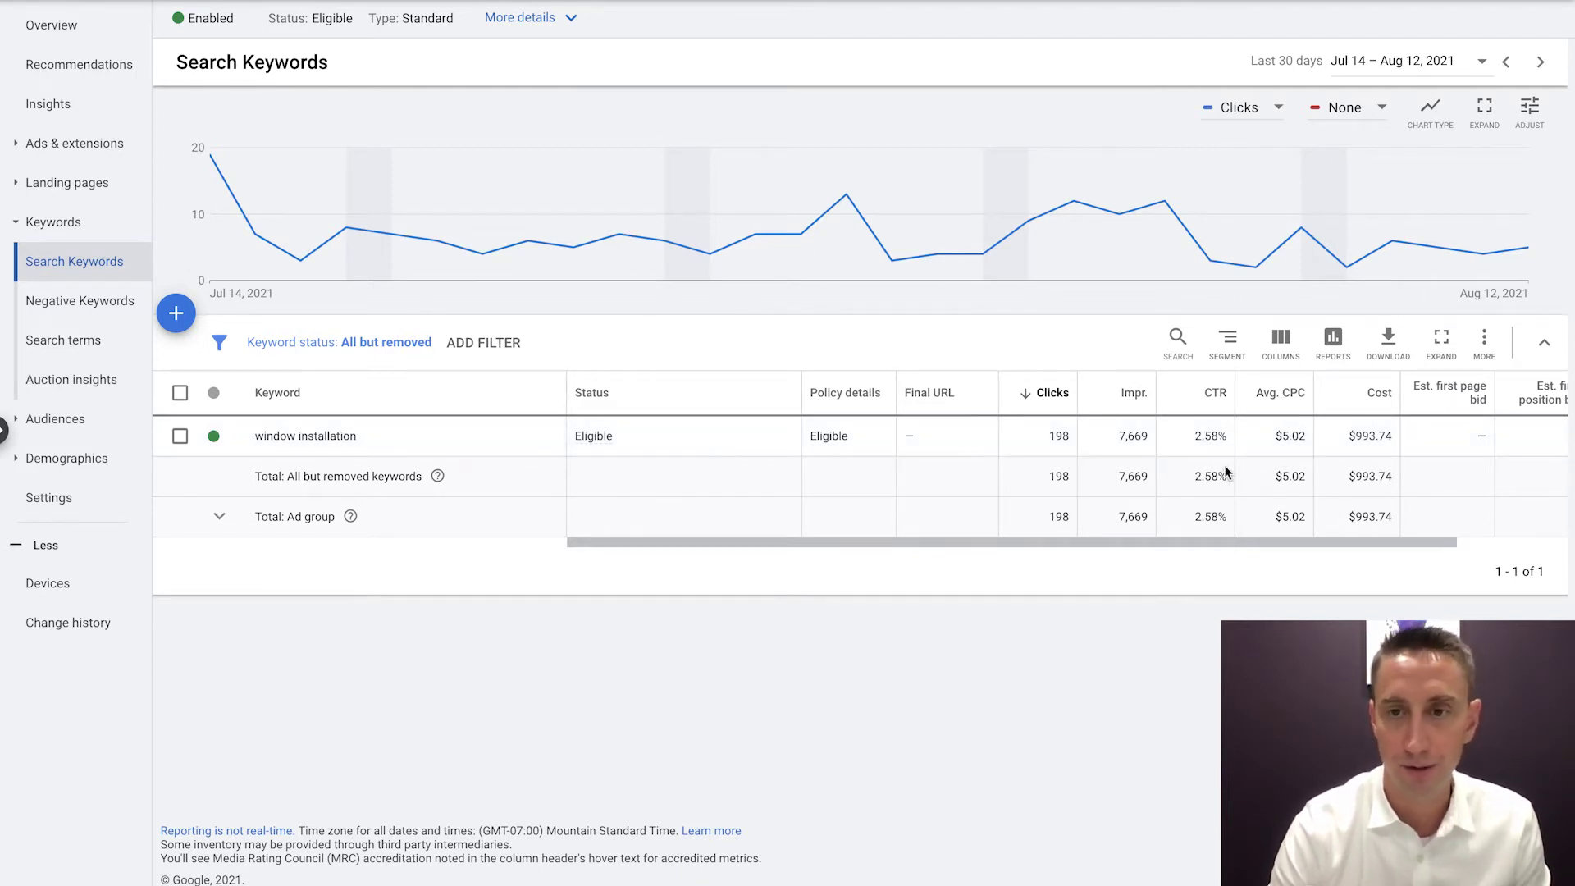
{"action": "mouse_move", "coordinate": [1191, 541]}
{"action": "left_mouse_down"}
{"action": "mouse_move", "coordinate": [1302, 544]}
{"action": "mouse_move", "coordinate": [1242, 544]}
{"action": "left_mouse_up"}
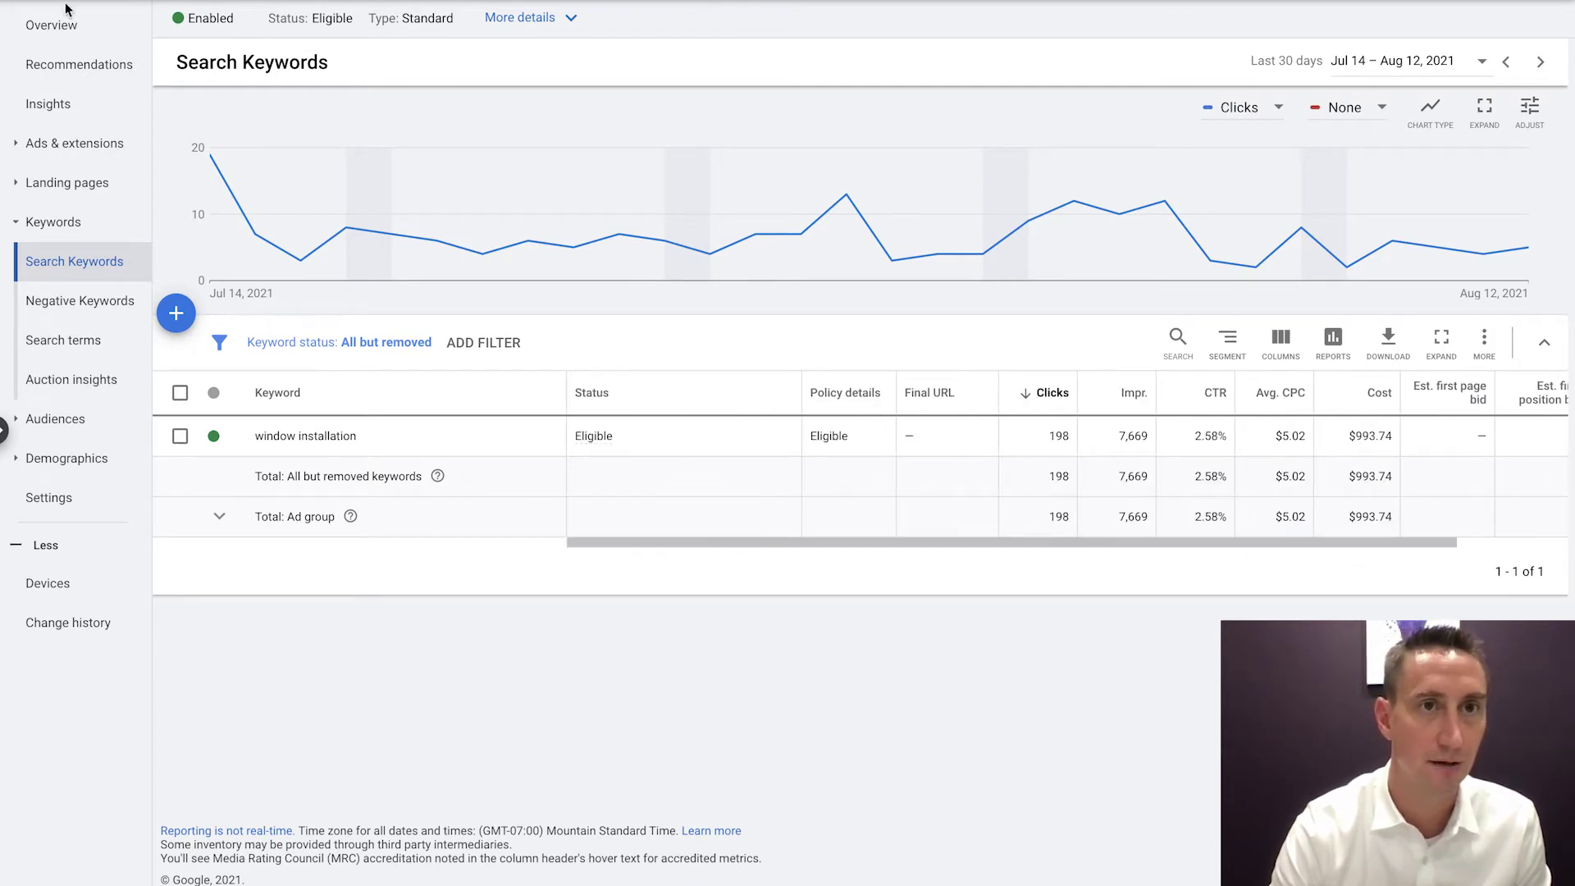
{"action": "left_click", "coordinate": [117, 64]}
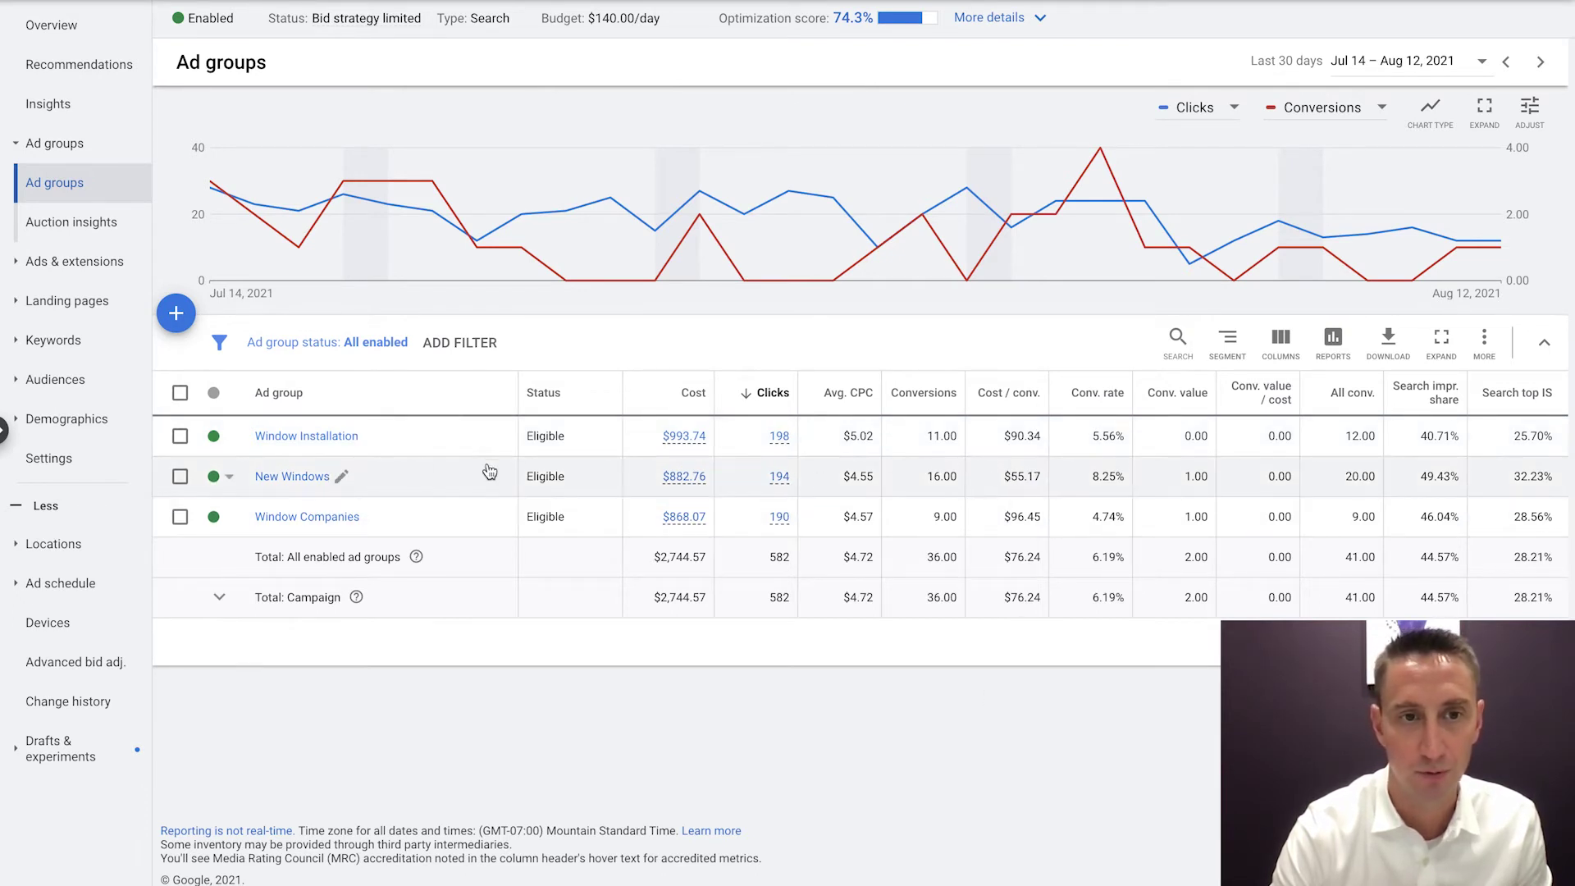
- View the New Windows ad group's search terms, like awning windows and black windows, then its keywords
{"action": "left_click", "coordinate": [297, 480]}
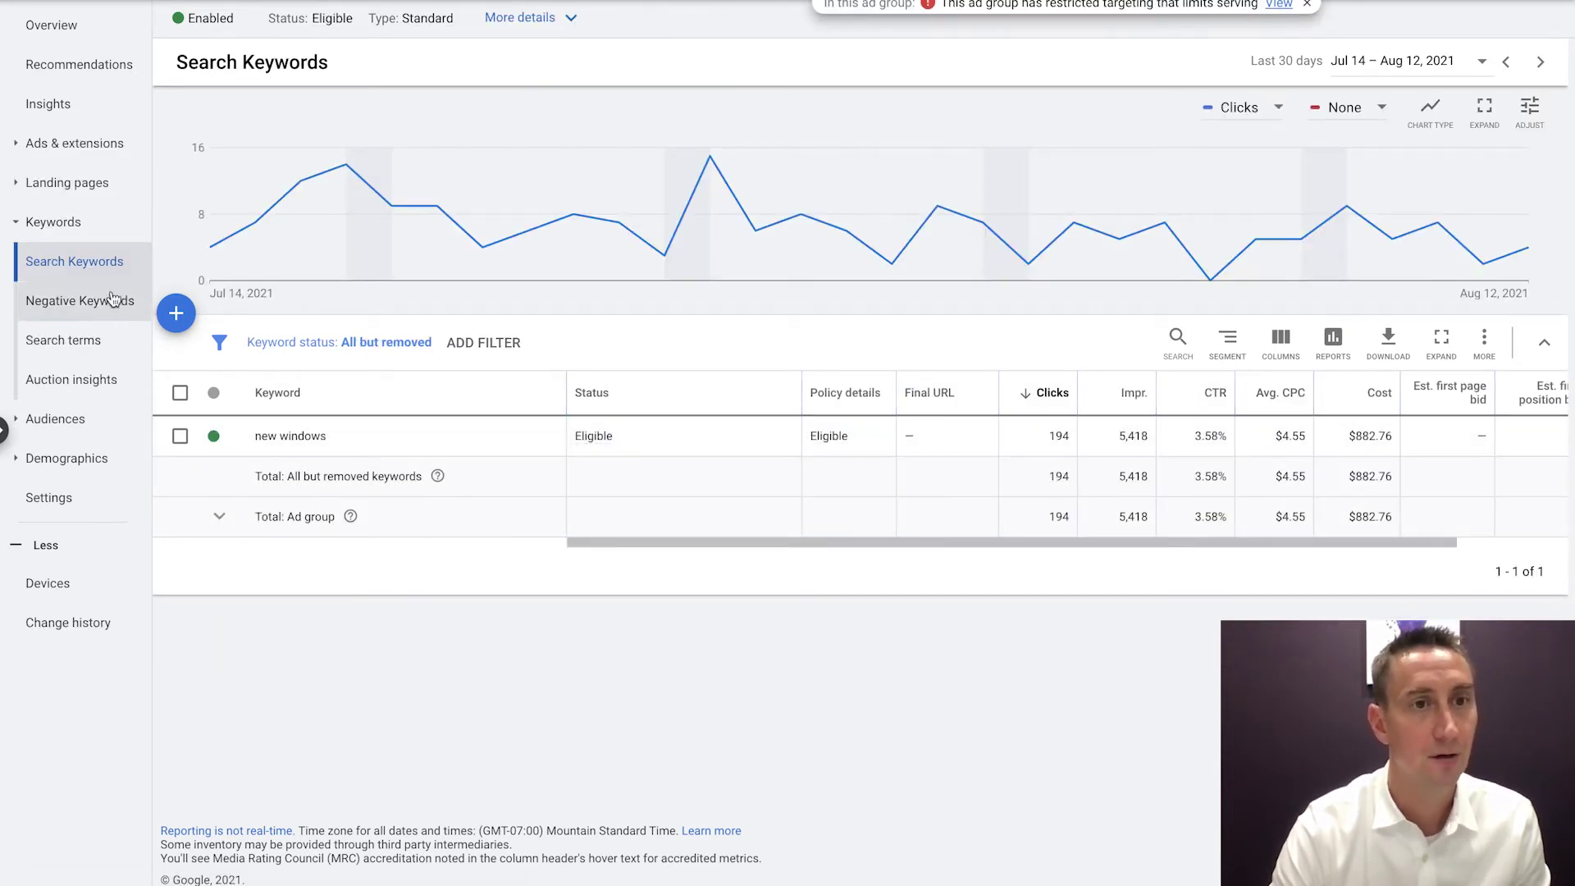
{"action": "left_click", "coordinate": [86, 346]}
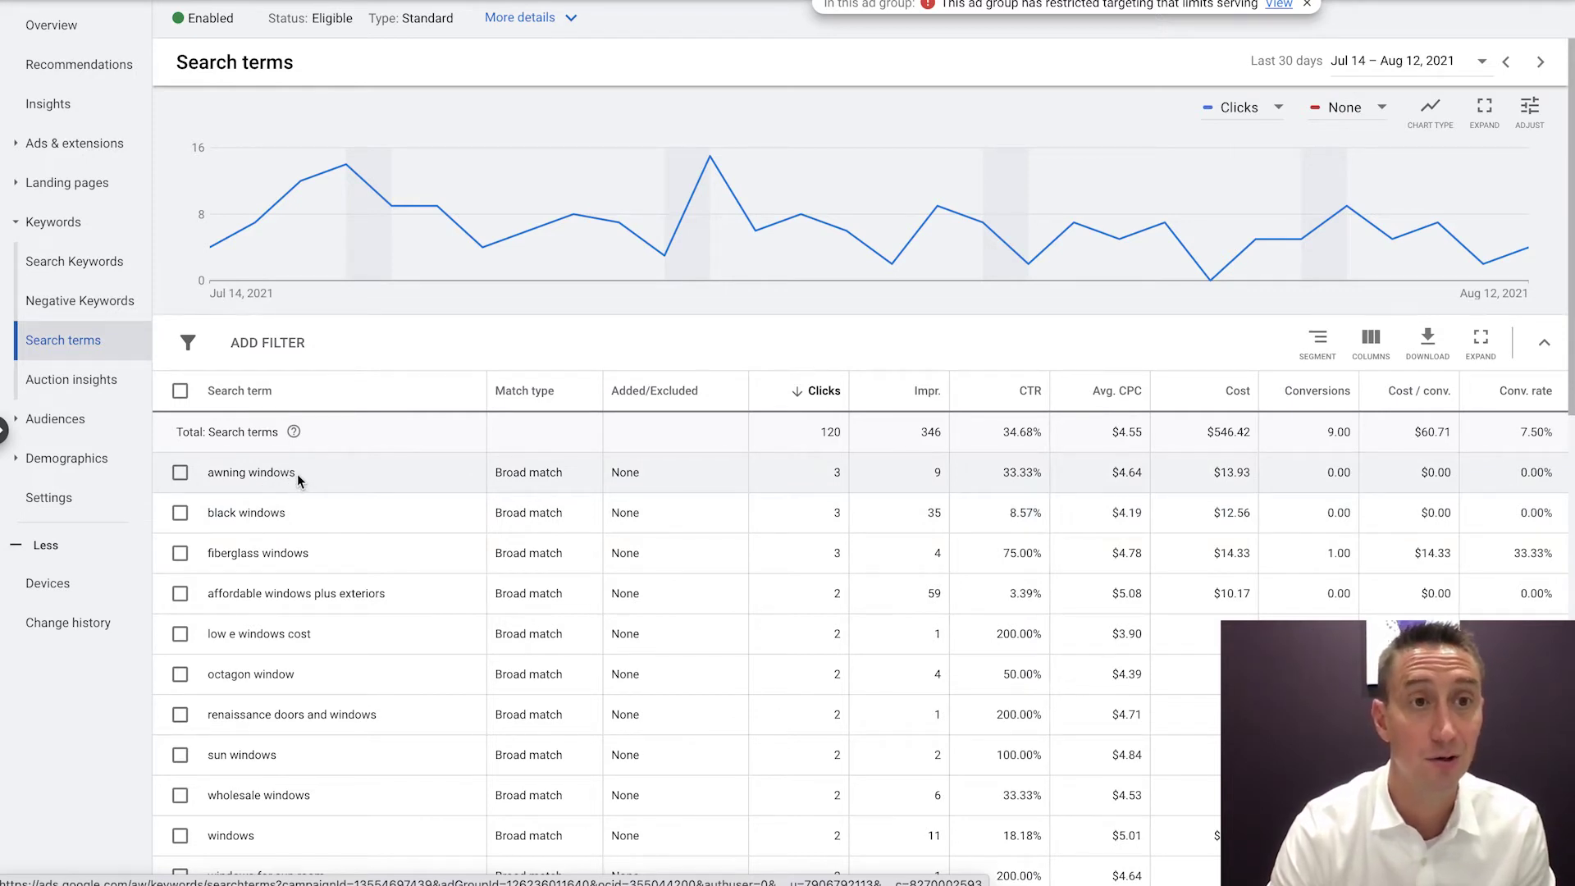
{"action": "left_click", "coordinate": [74, 260]}
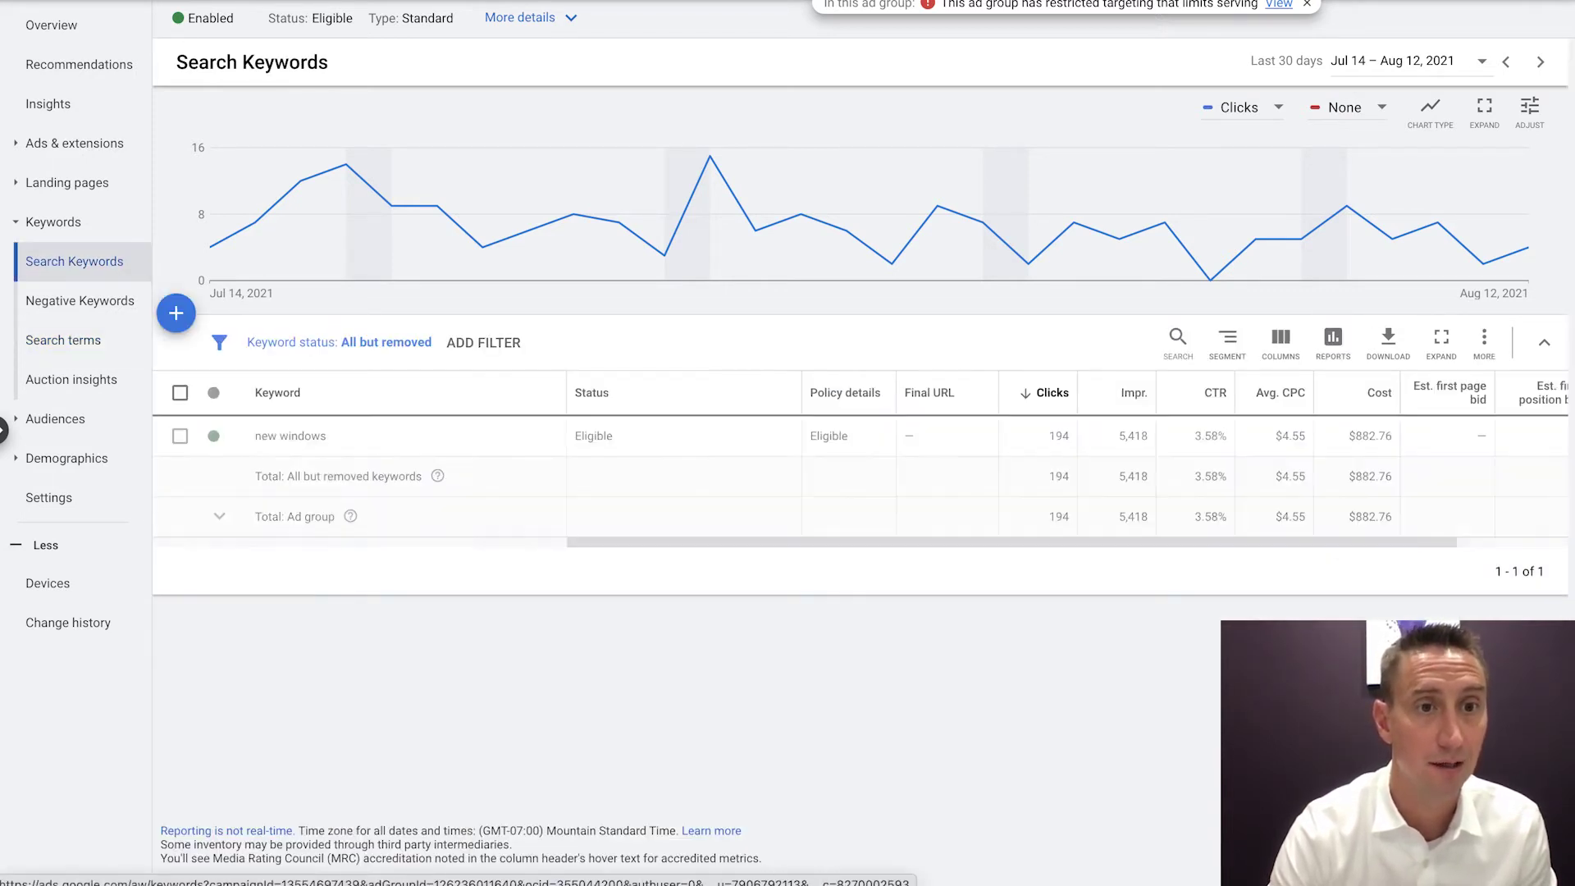
- Sort the ad group's search terms by conversions, led by universal window at 2.00
{"action": "left_click", "coordinate": [64, 339]}
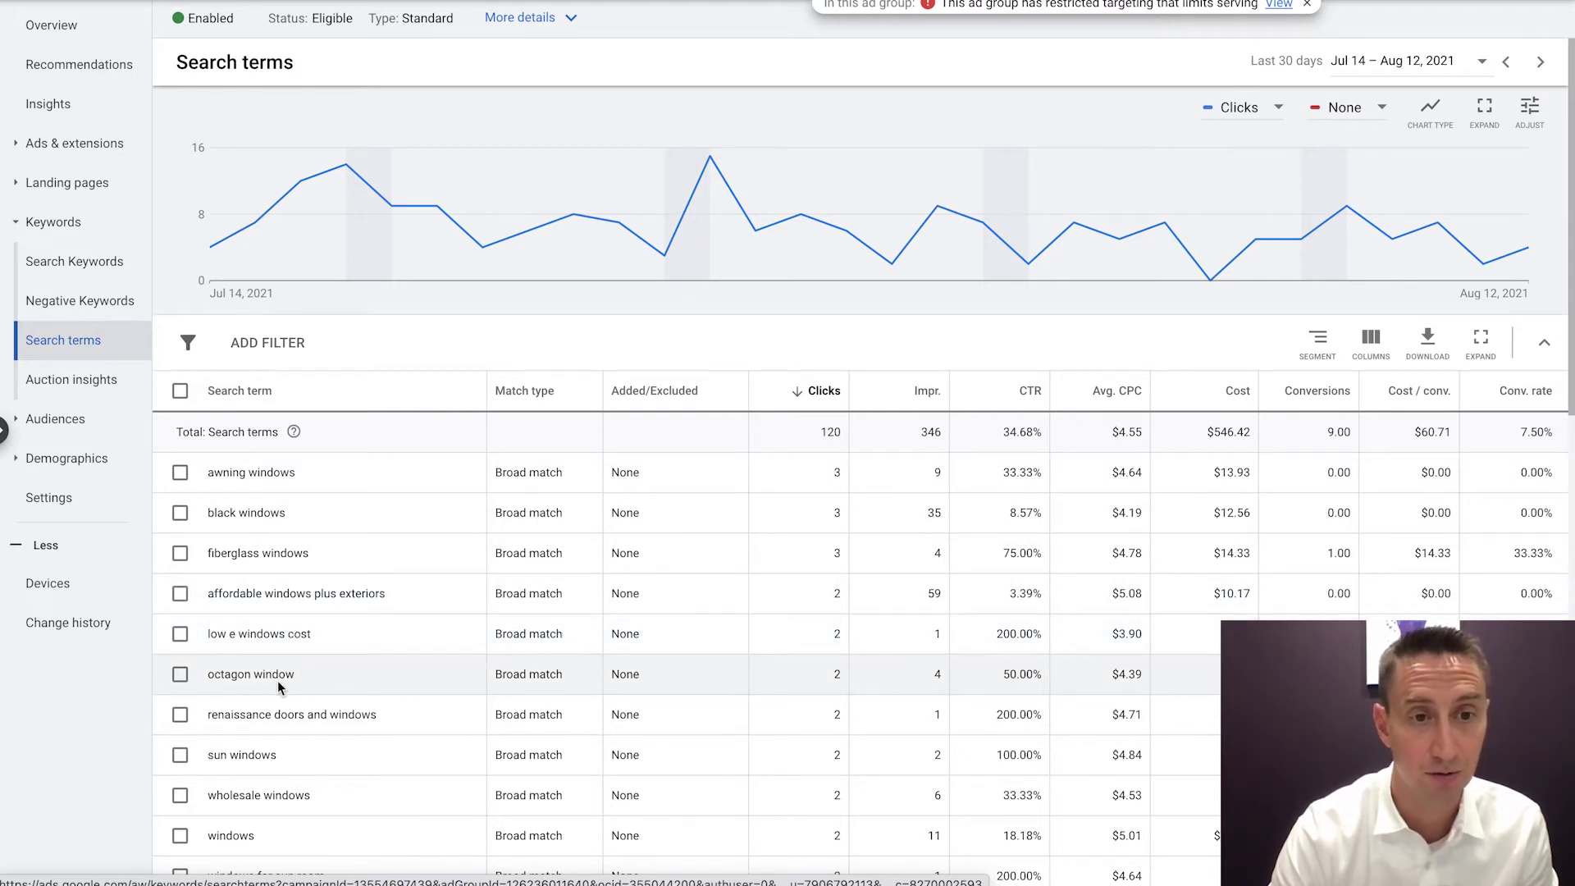
{"action": "scroll", "coordinate": [312, 602], "scroll_direction": "down", "scroll_amount": 1}
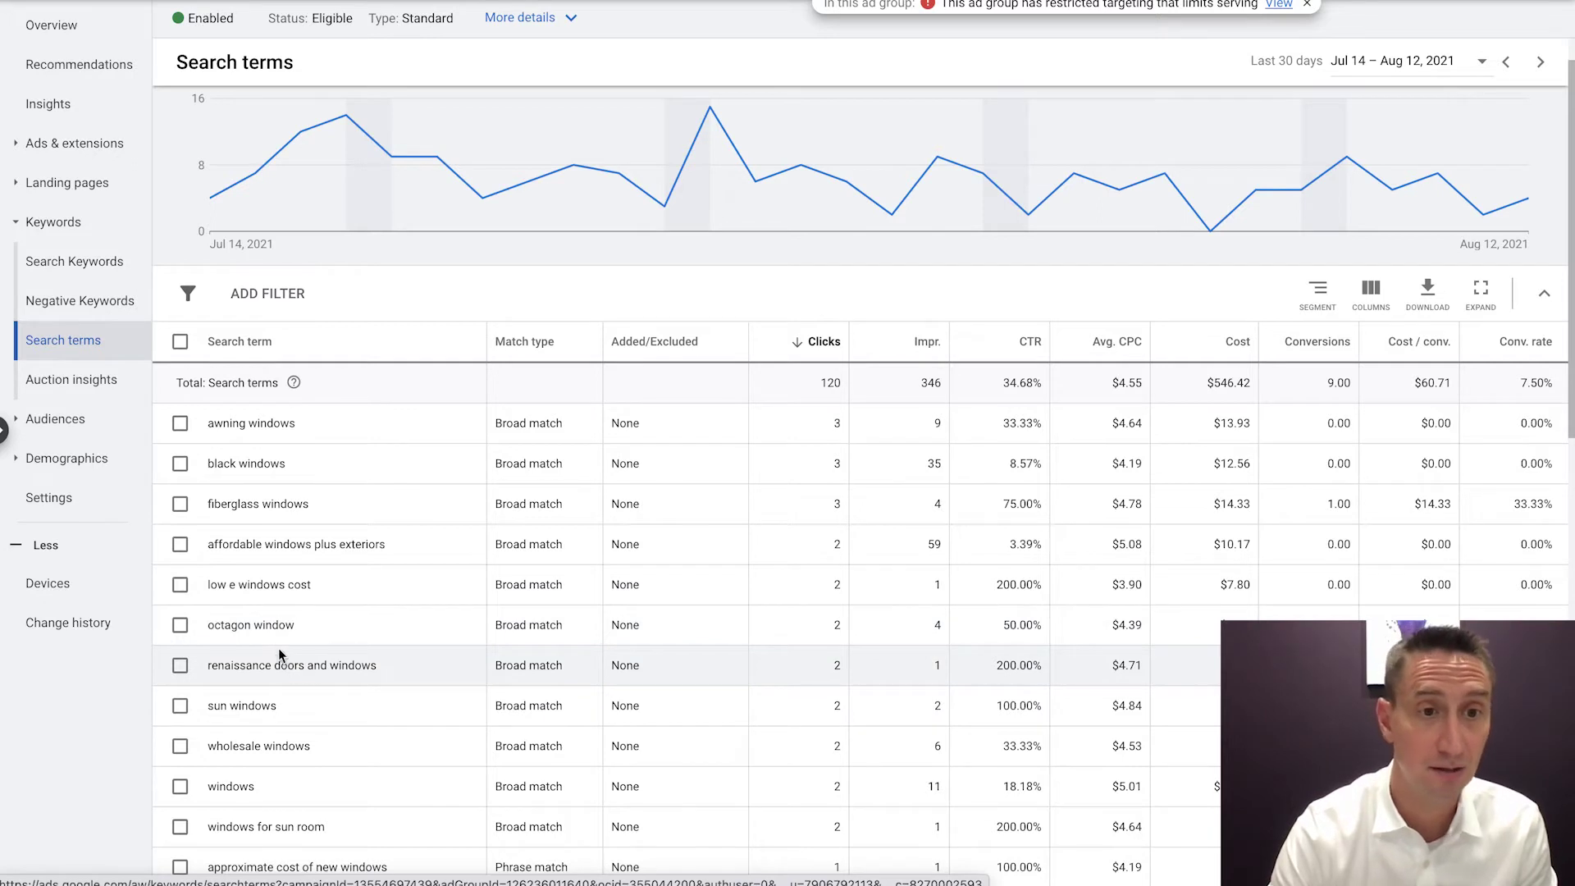
{"action": "scroll", "coordinate": [307, 602], "scroll_direction": "down", "scroll_amount": 1}
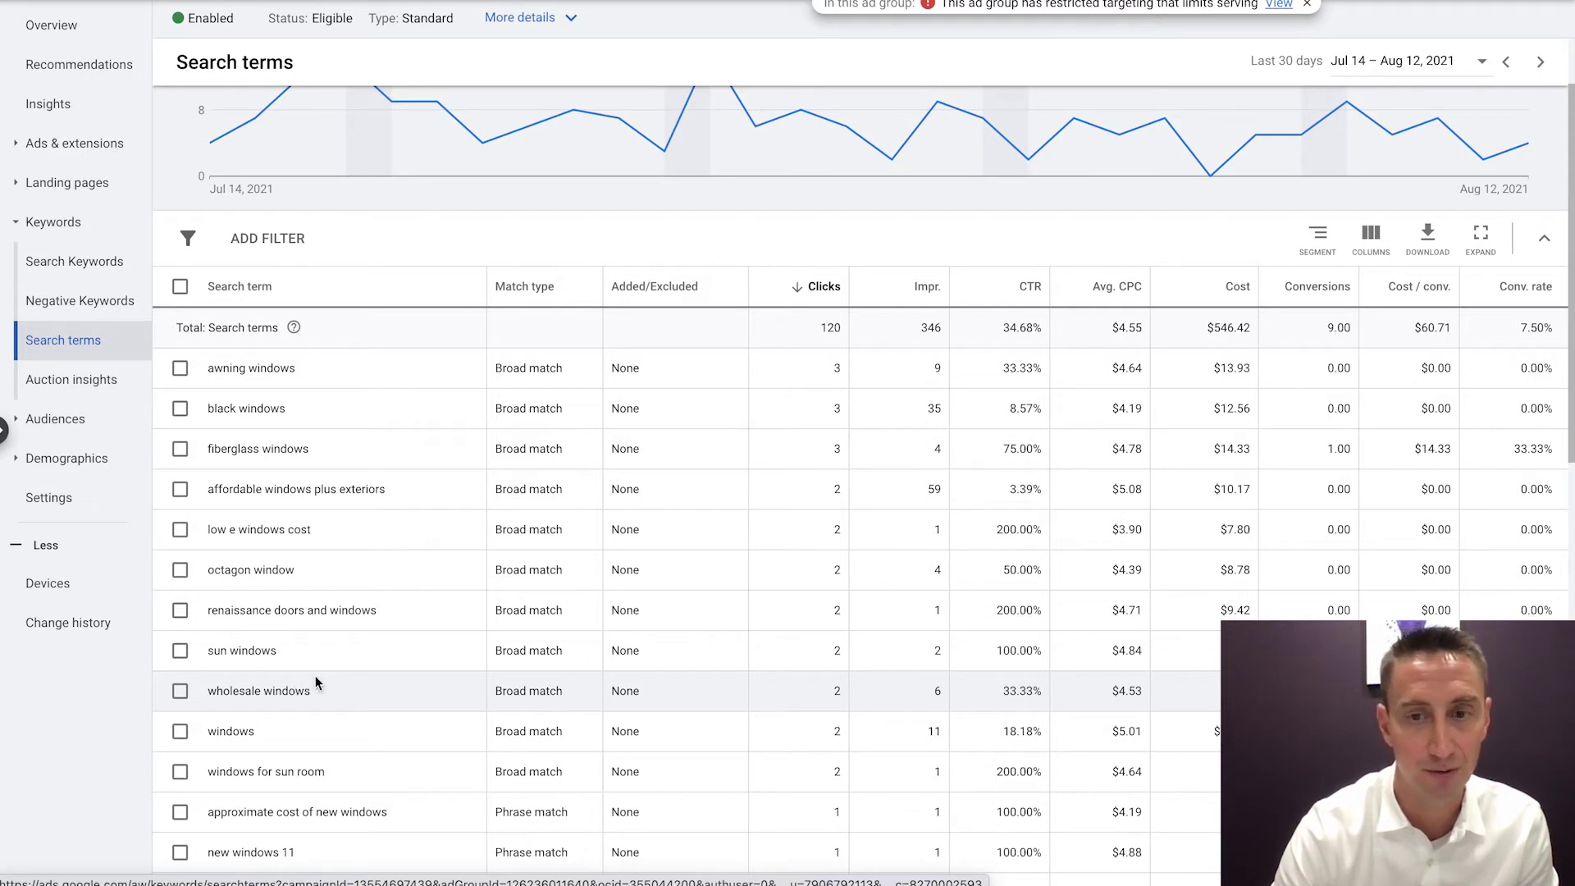
{"action": "scroll", "coordinate": [313, 676], "scroll_direction": "down", "scroll_amount": 1}
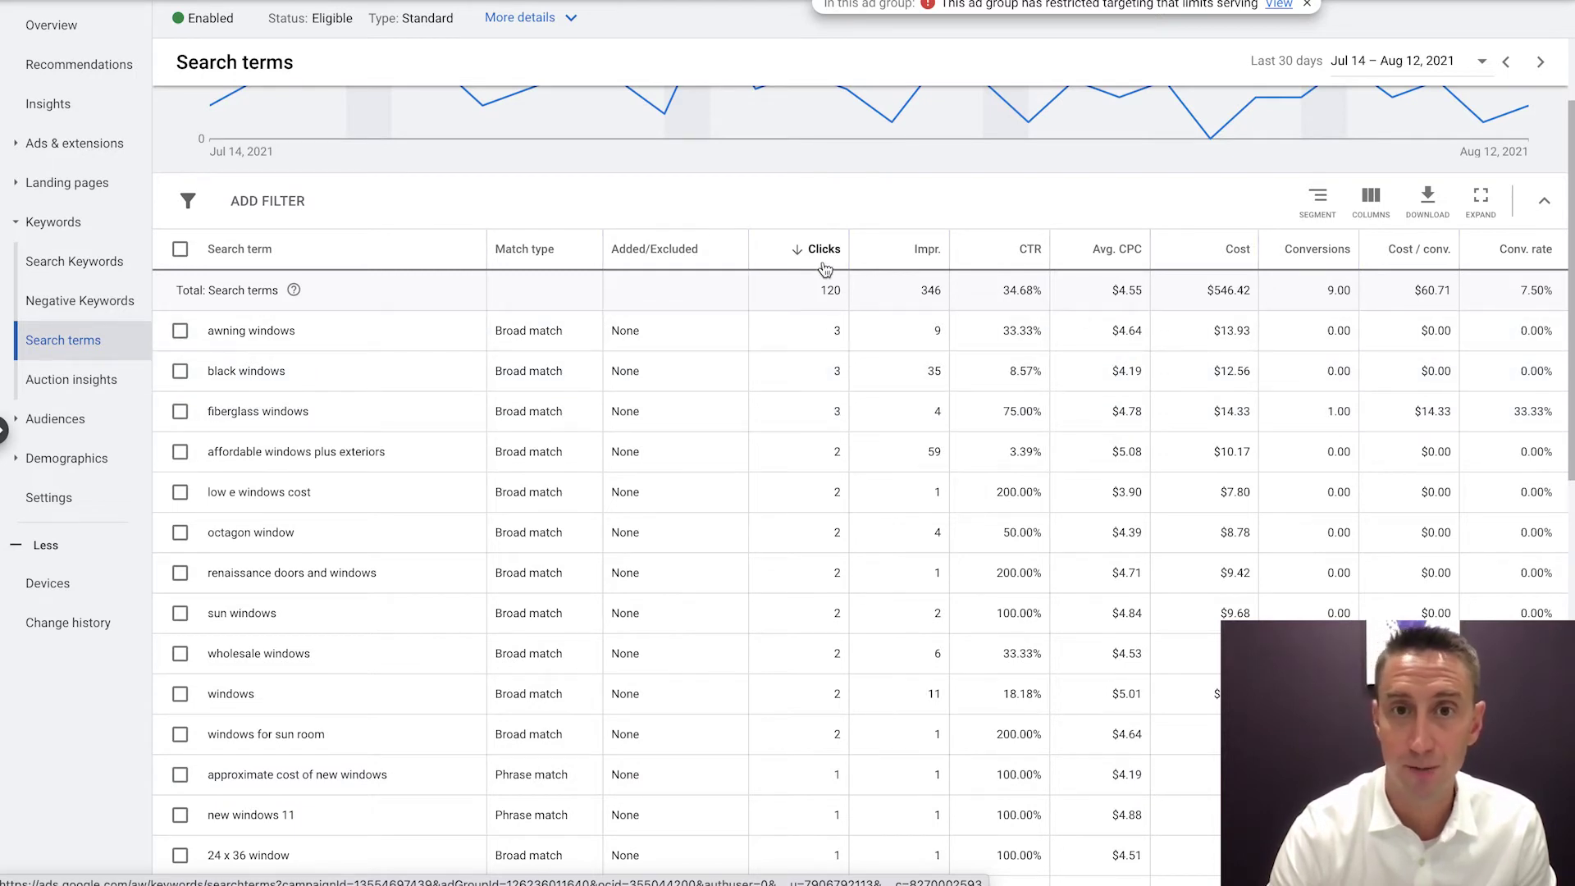
{"action": "left_click", "coordinate": [1315, 255]}
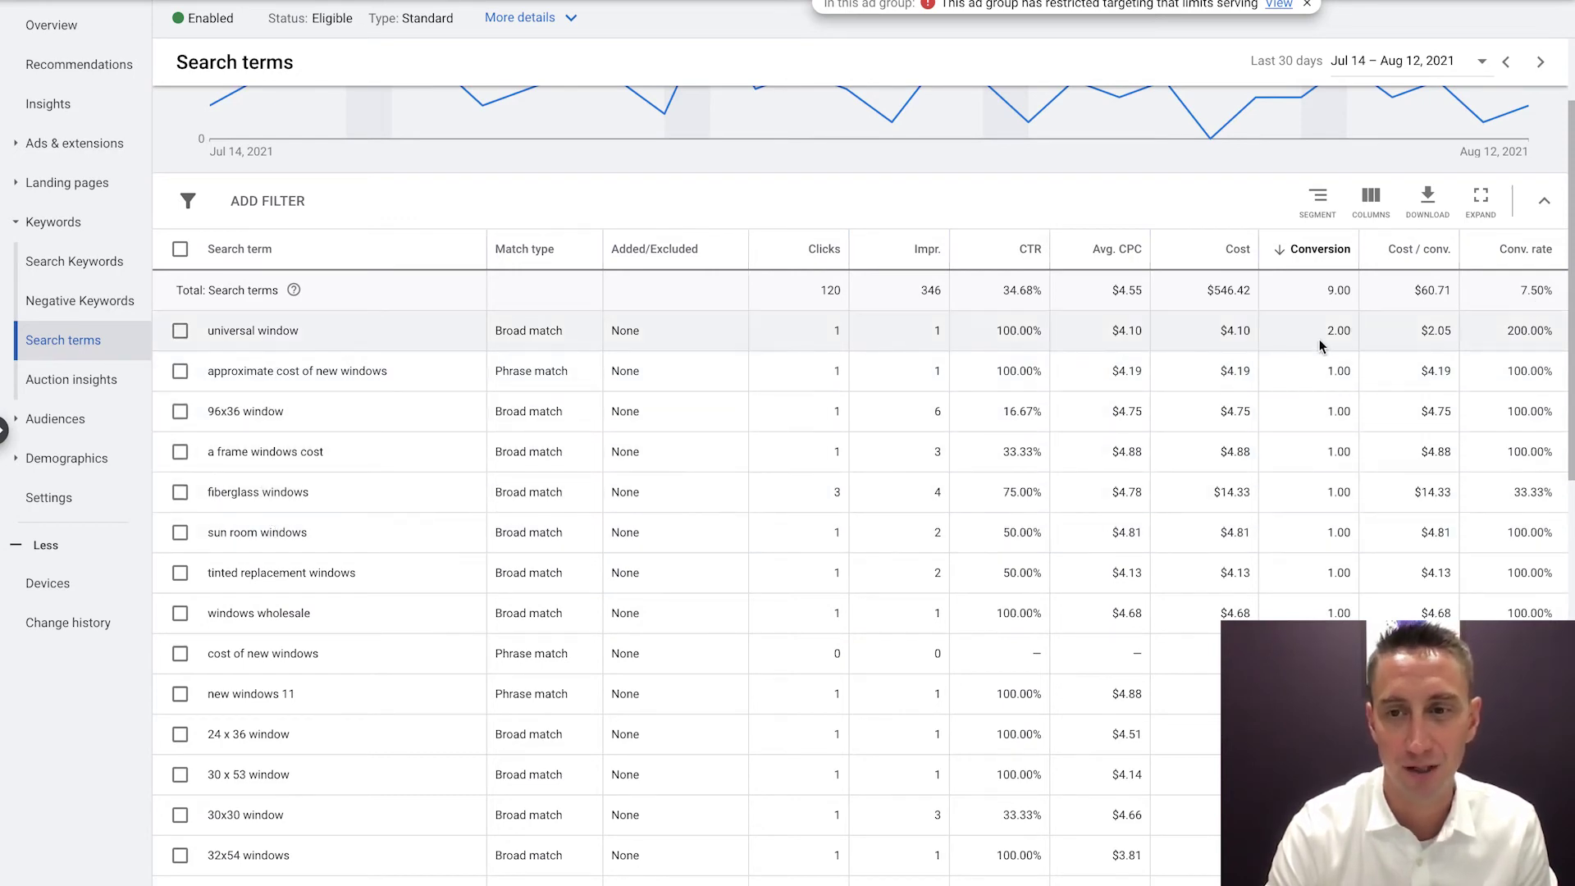
{"action": "scroll", "coordinate": [1301, 411], "scroll_direction": "down", "scroll_amount": 4}
{"action": "scroll", "coordinate": [1300, 412], "scroll_direction": "down", "scroll_amount": 7}
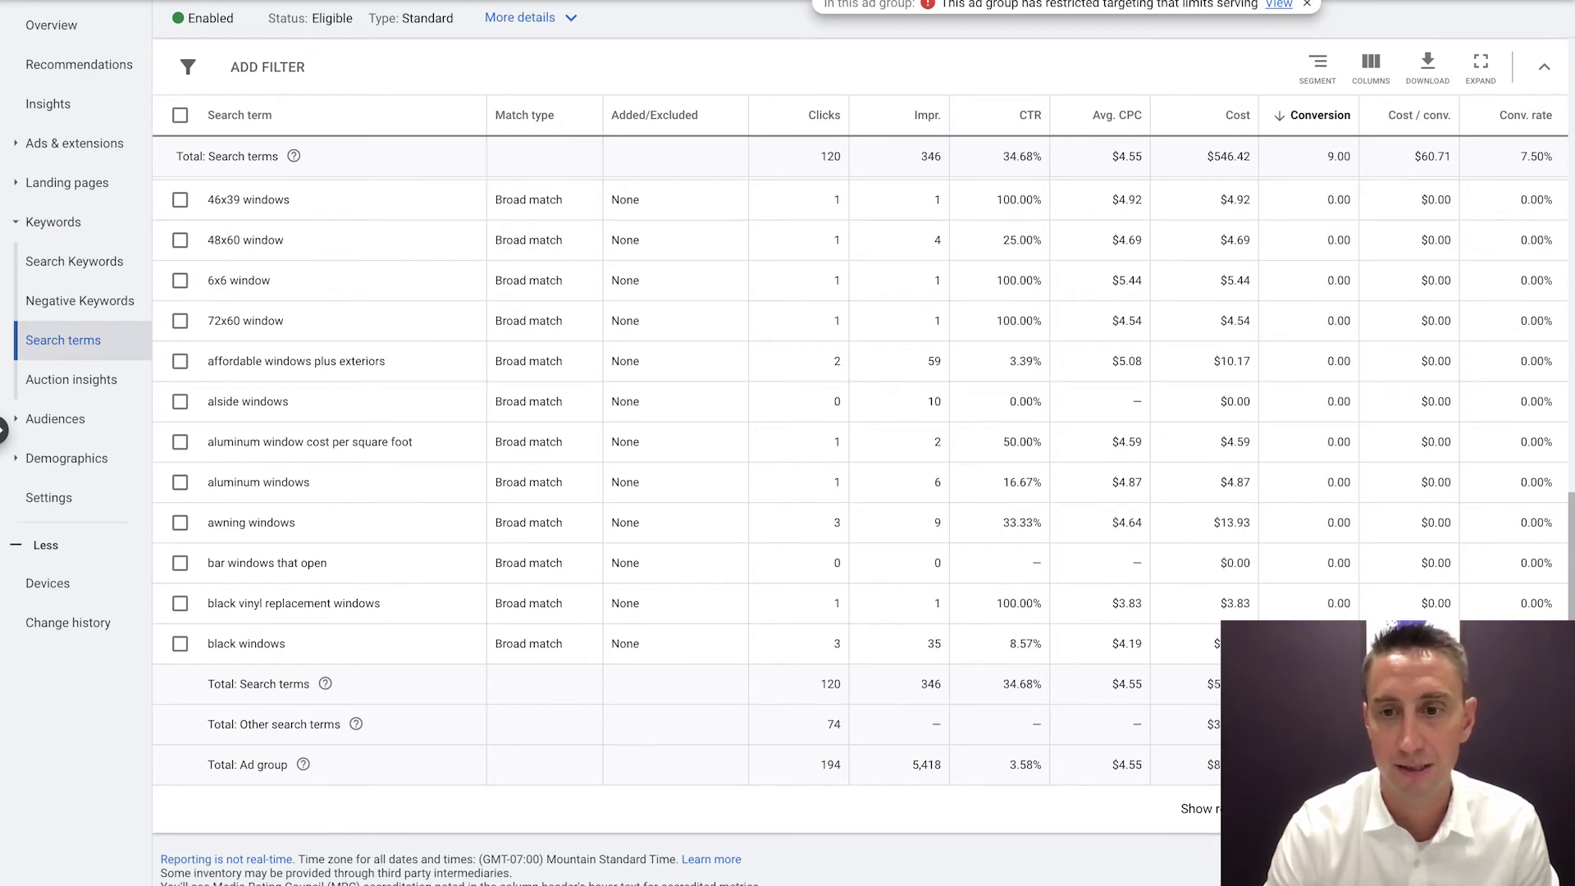
{"action": "scroll", "coordinate": [1280, 574], "scroll_direction": "up", "scroll_amount": 3}
{"action": "scroll", "coordinate": [1279, 574], "scroll_direction": "up", "scroll_amount": 5}
{"action": "scroll", "coordinate": [1280, 574], "scroll_direction": "up", "scroll_amount": 5}
{"action": "scroll", "coordinate": [1287, 550], "scroll_direction": "up", "scroll_amount": 2}
{"action": "scroll", "coordinate": [1288, 550], "scroll_direction": "down", "scroll_amount": 15}
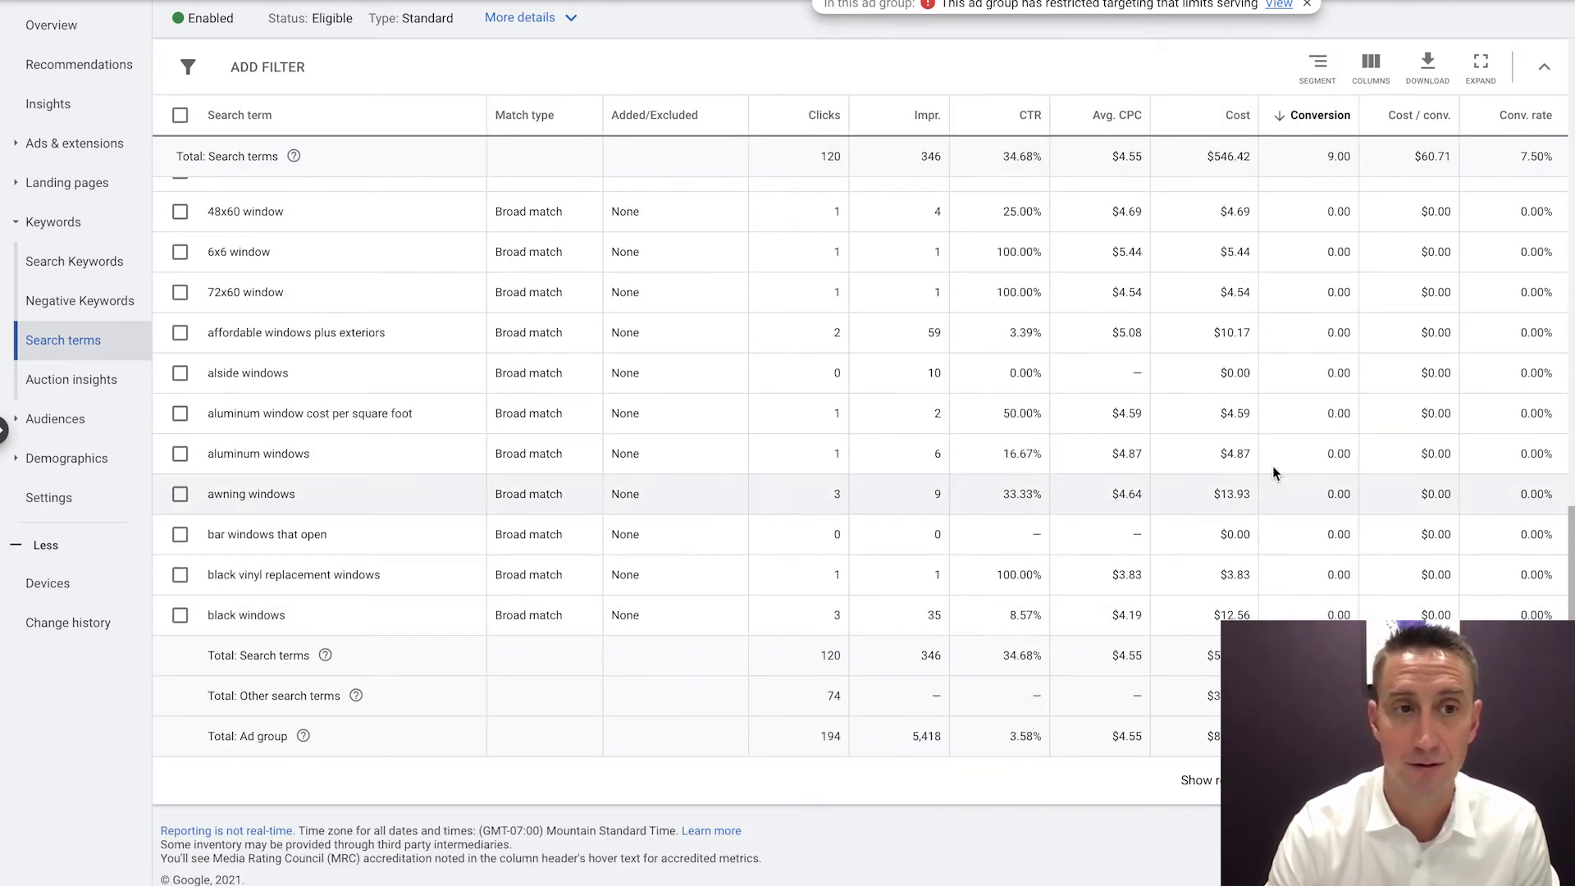
{"action": "scroll", "coordinate": [1102, 435], "scroll_direction": "up", "scroll_amount": 4}
{"action": "scroll", "coordinate": [1104, 437], "scroll_direction": "up", "scroll_amount": 5}
{"action": "scroll", "coordinate": [1104, 441], "scroll_direction": "up", "scroll_amount": 5}
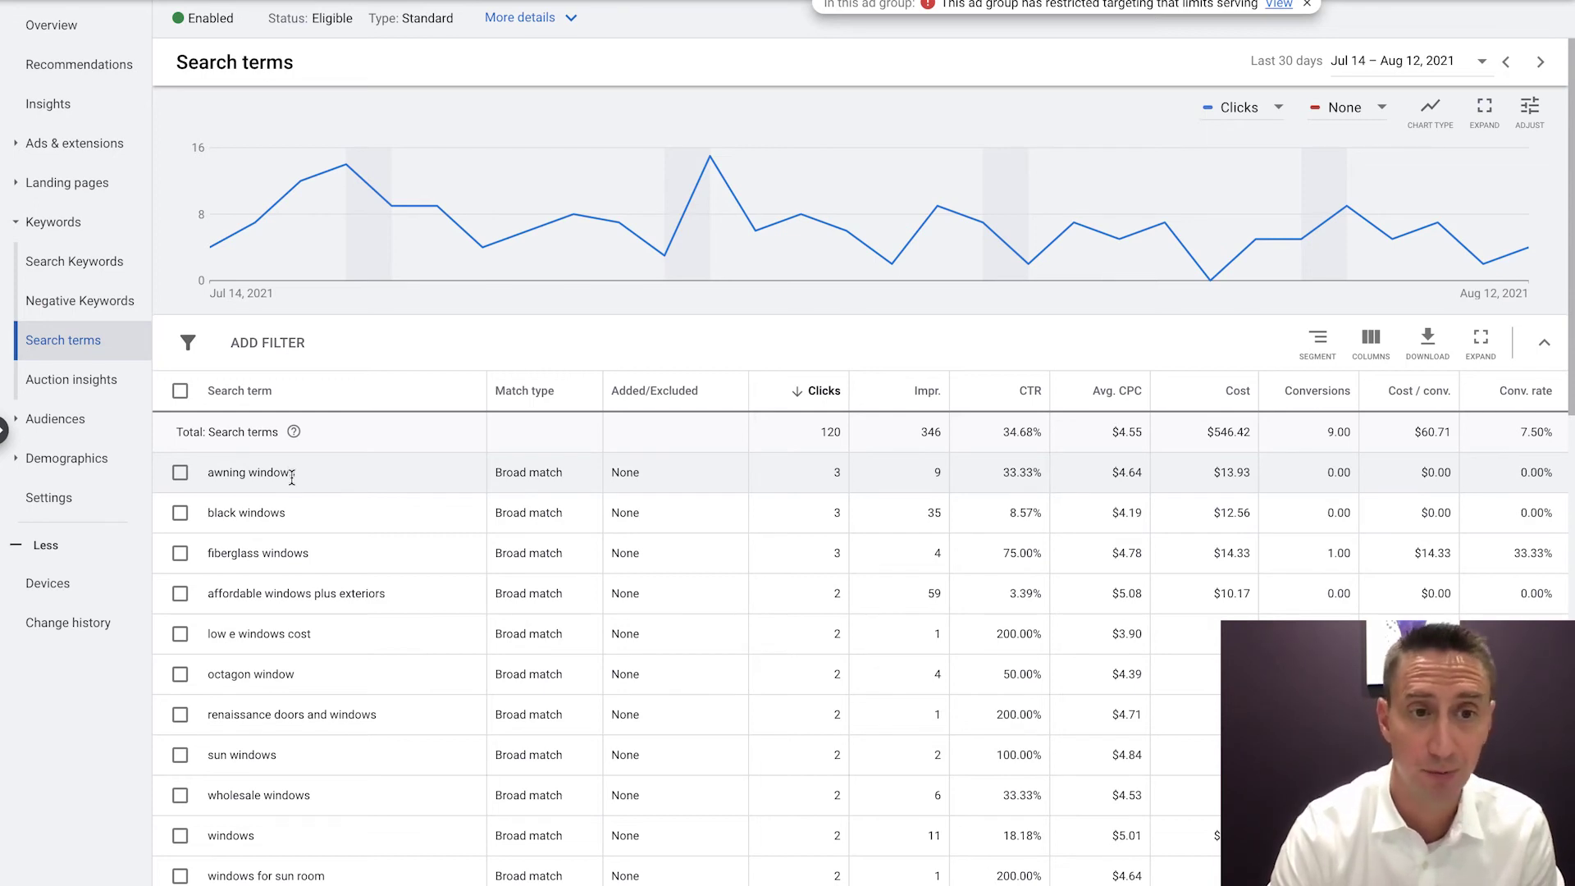
{"action": "scroll", "coordinate": [312, 491], "scroll_direction": "down", "scroll_amount": 1}
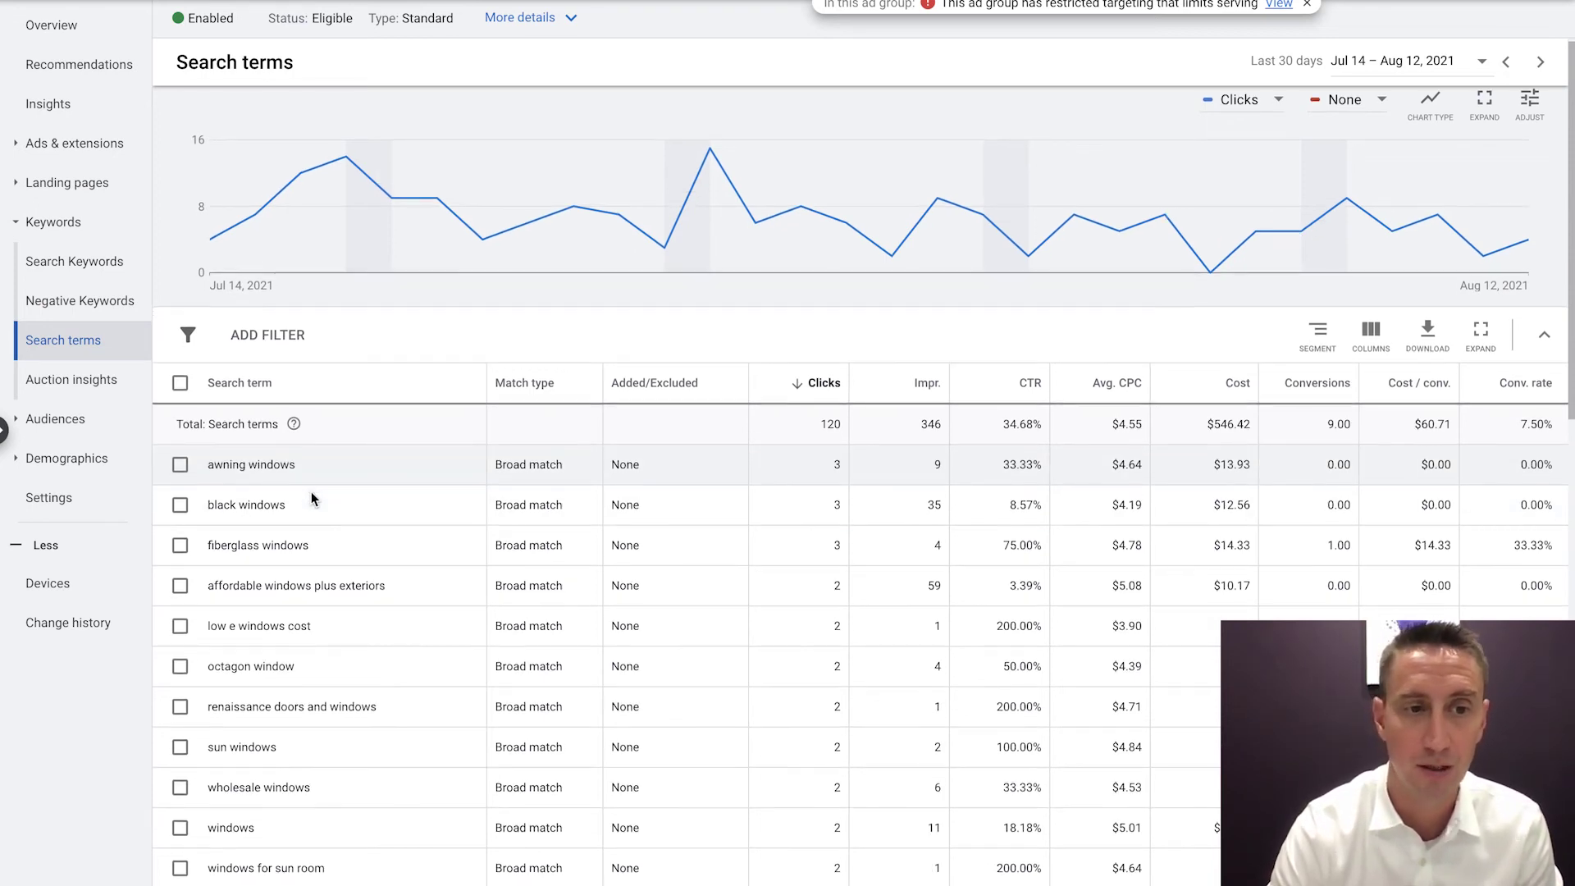
{"action": "scroll", "coordinate": [311, 494], "scroll_direction": "down", "scroll_amount": 2}
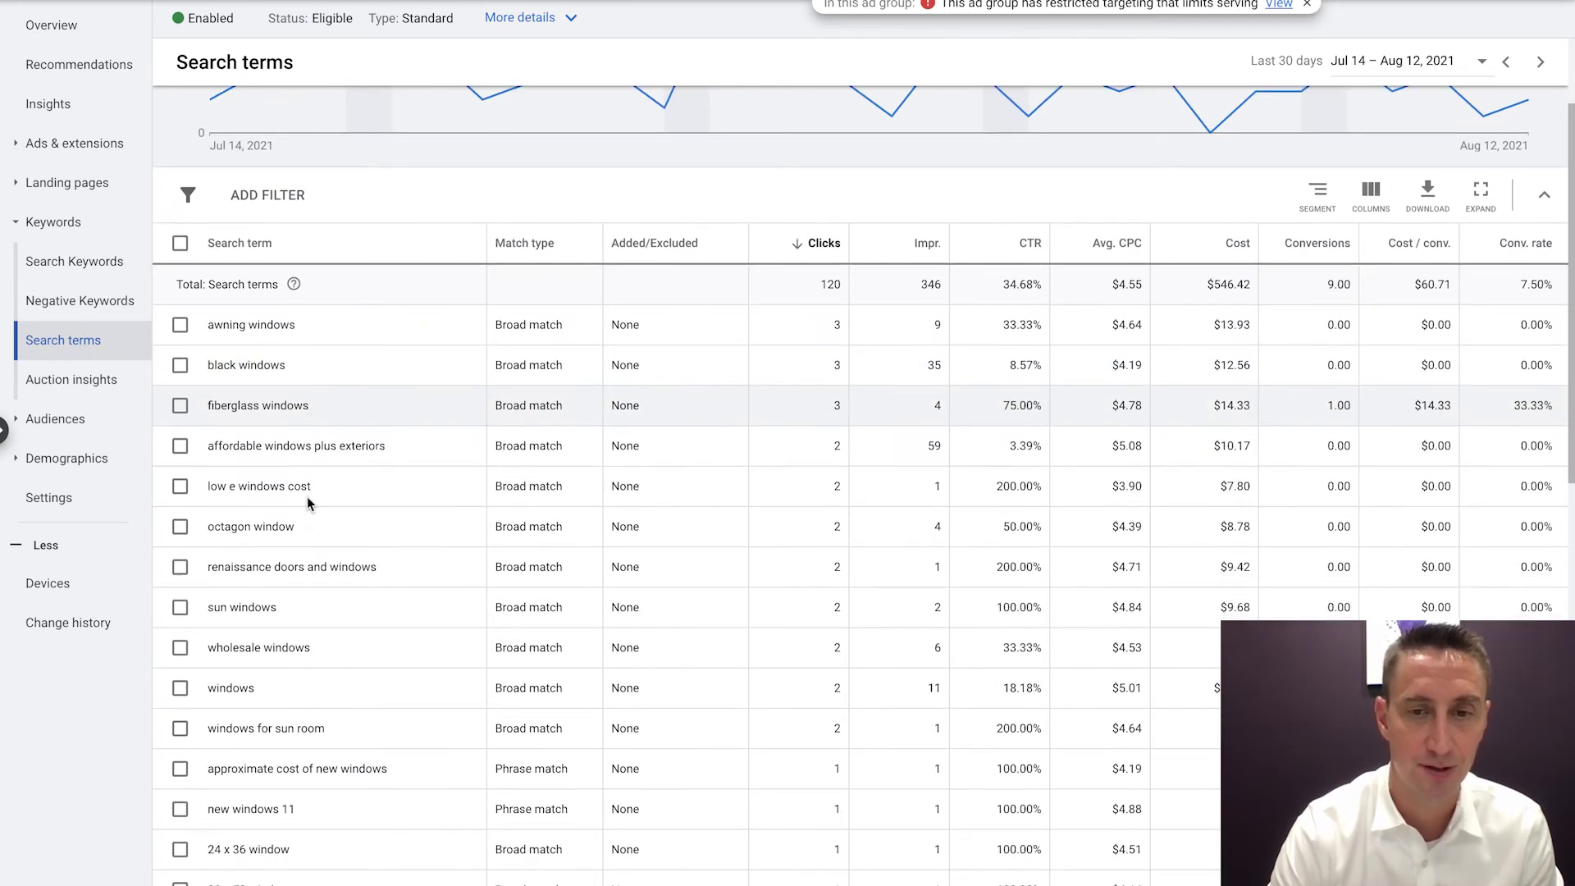
{"action": "scroll", "coordinate": [304, 495], "scroll_direction": "down", "scroll_amount": 1}
{"action": "scroll", "coordinate": [301, 521], "scroll_direction": "down", "scroll_amount": 1}
{"action": "scroll", "coordinate": [328, 523], "scroll_direction": "down", "scroll_amount": 1}
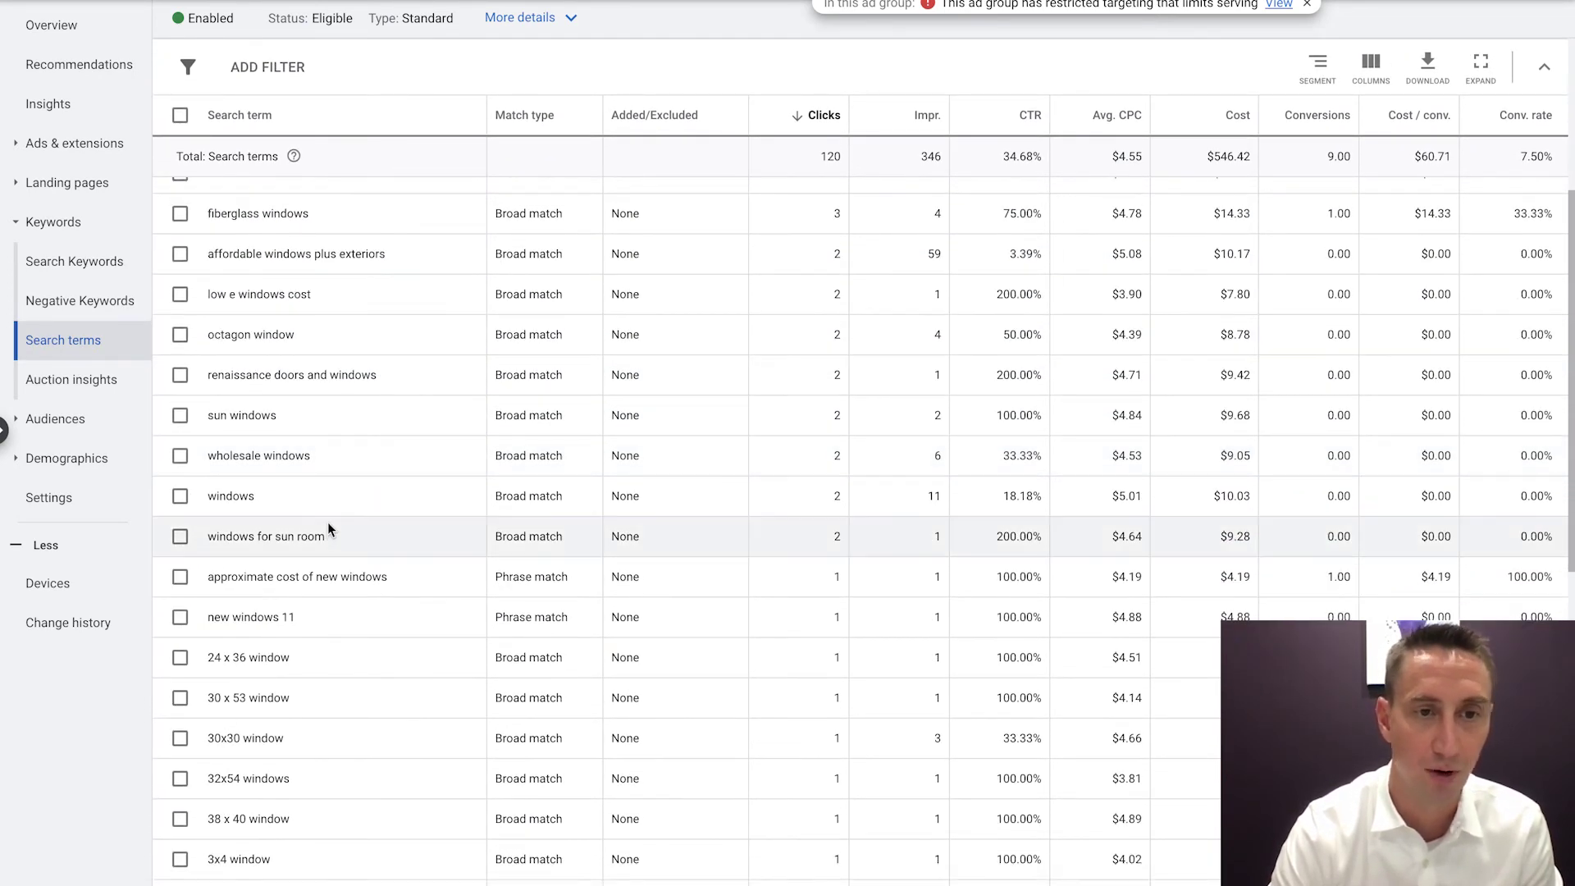
{"action": "scroll", "coordinate": [328, 525], "scroll_direction": "down", "scroll_amount": 1}
{"action": "scroll", "coordinate": [332, 529], "scroll_direction": "down", "scroll_amount": 1}
{"action": "scroll", "coordinate": [332, 528], "scroll_direction": "down", "scroll_amount": 2}
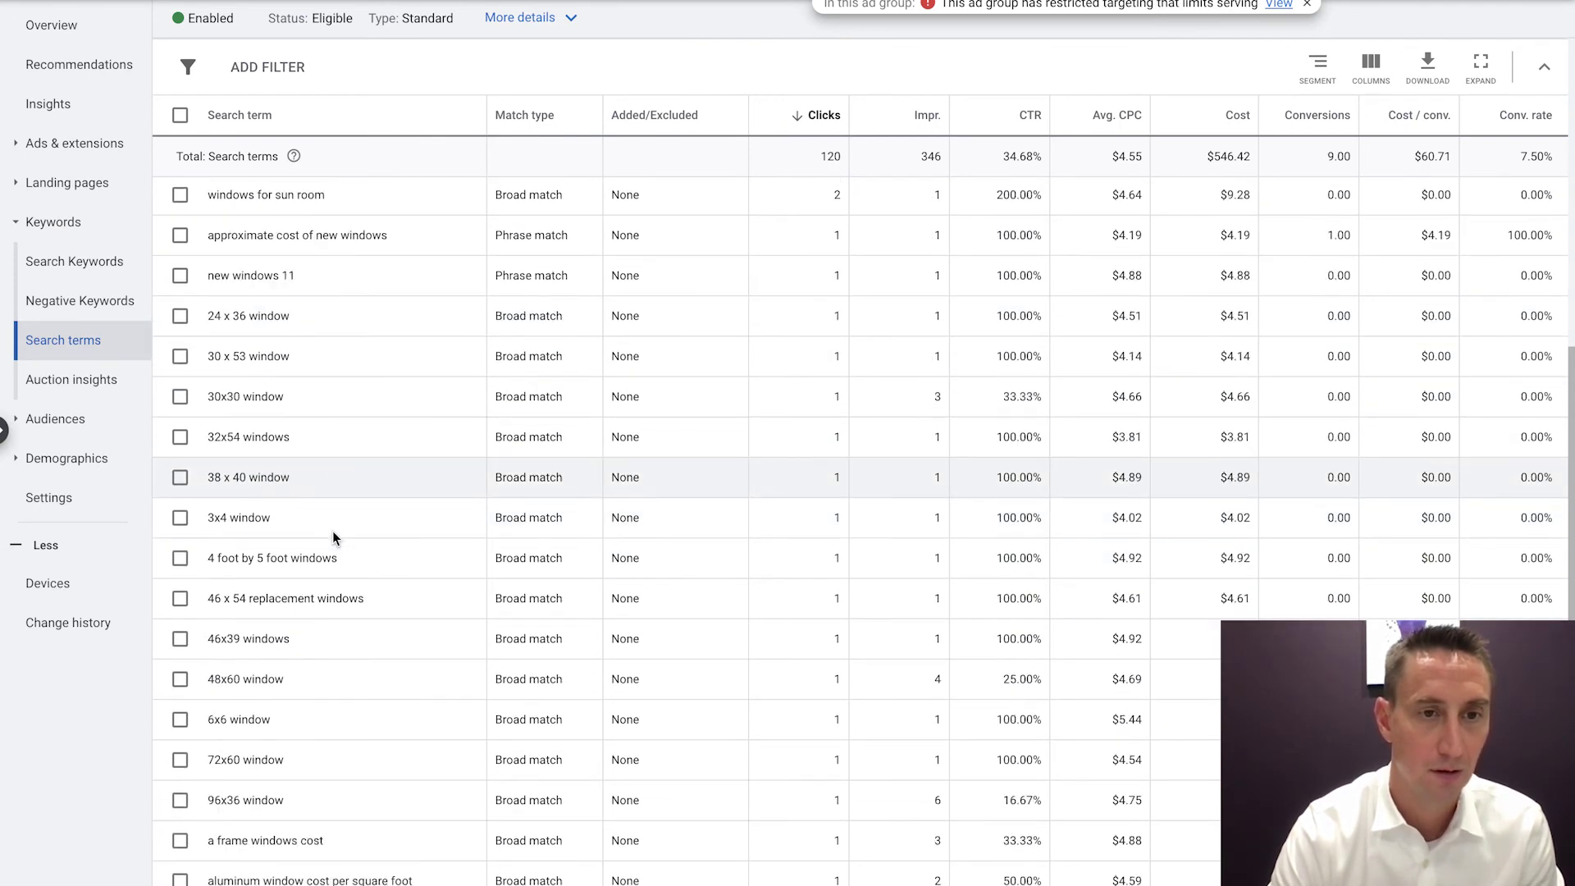
{"action": "scroll", "coordinate": [353, 542], "scroll_direction": "down", "scroll_amount": 1}
{"action": "scroll", "coordinate": [353, 548], "scroll_direction": "down", "scroll_amount": 1}
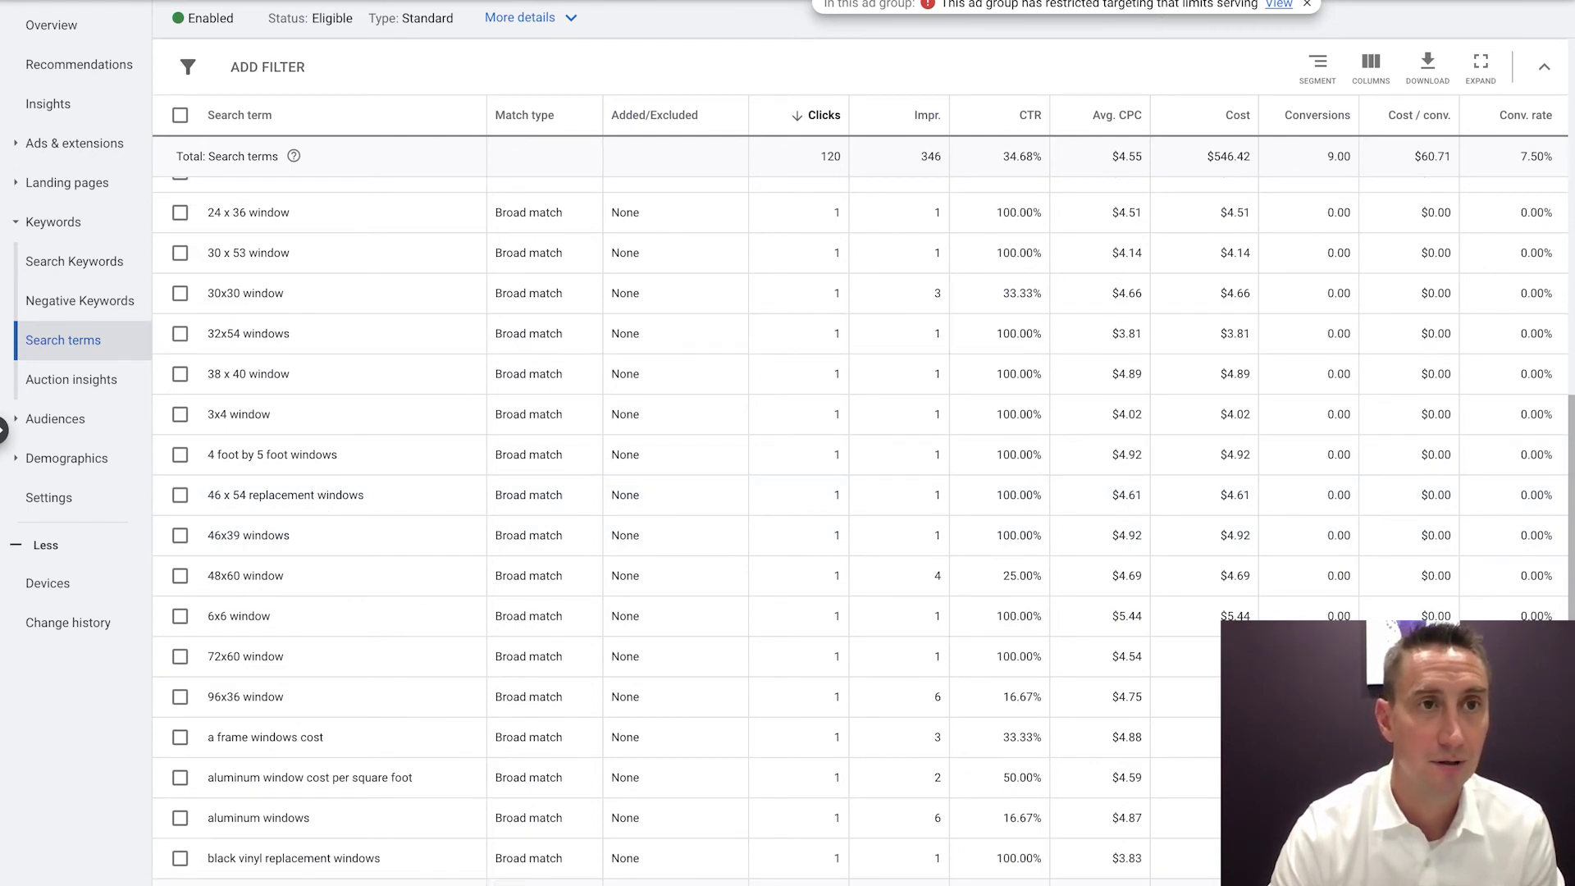
- Review the current ad group's Search Keywords list
{"action": "left_click", "coordinate": [74, 261]}
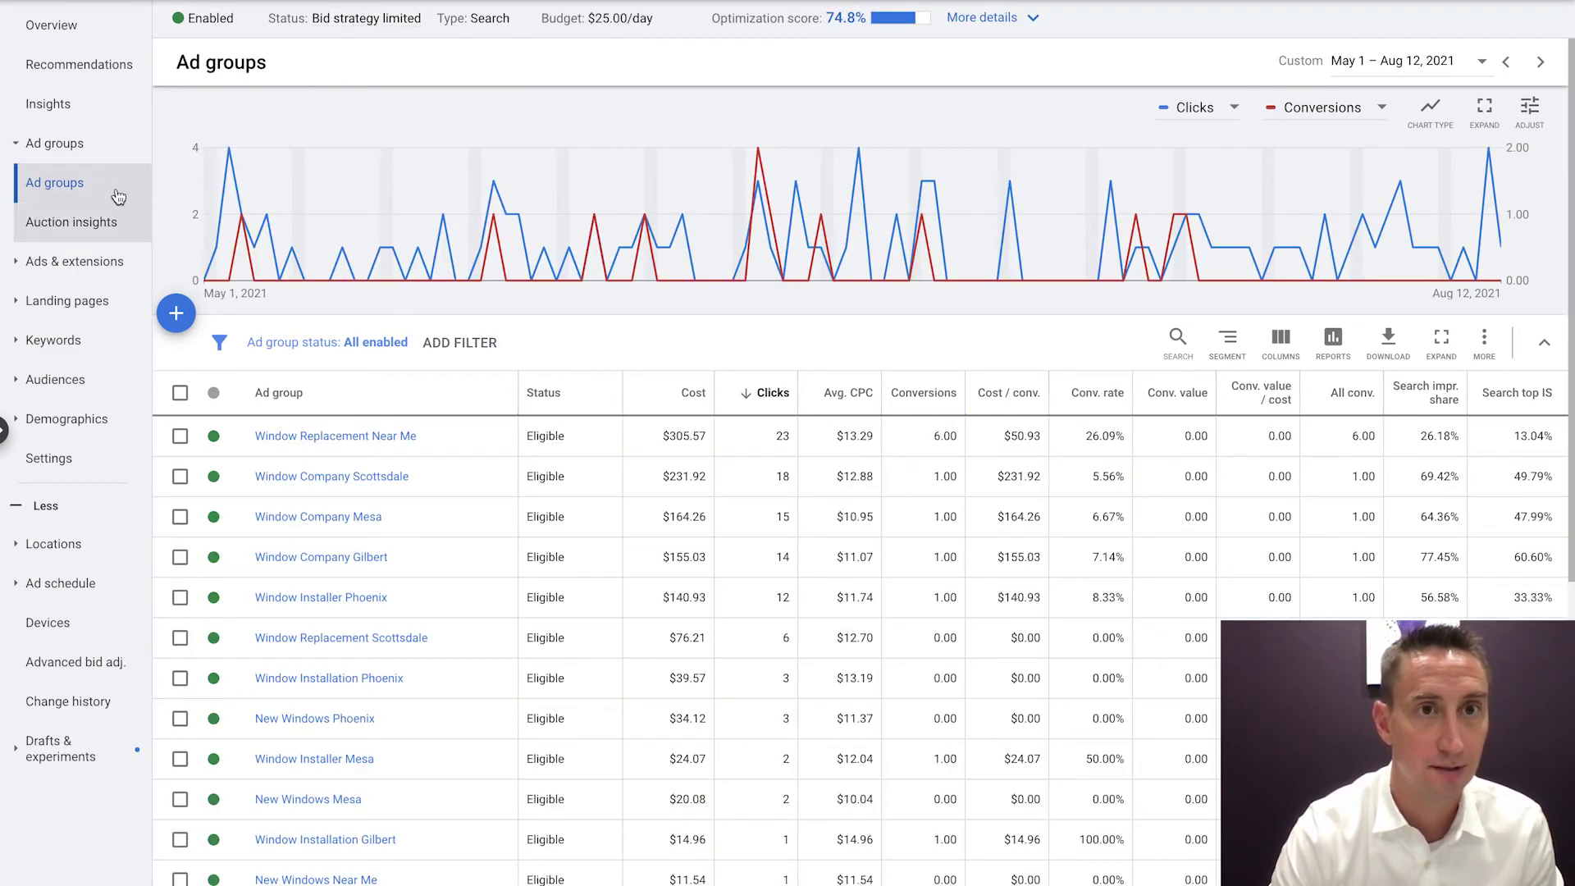
{"action": "mouse_move", "coordinate": [330, 489]}
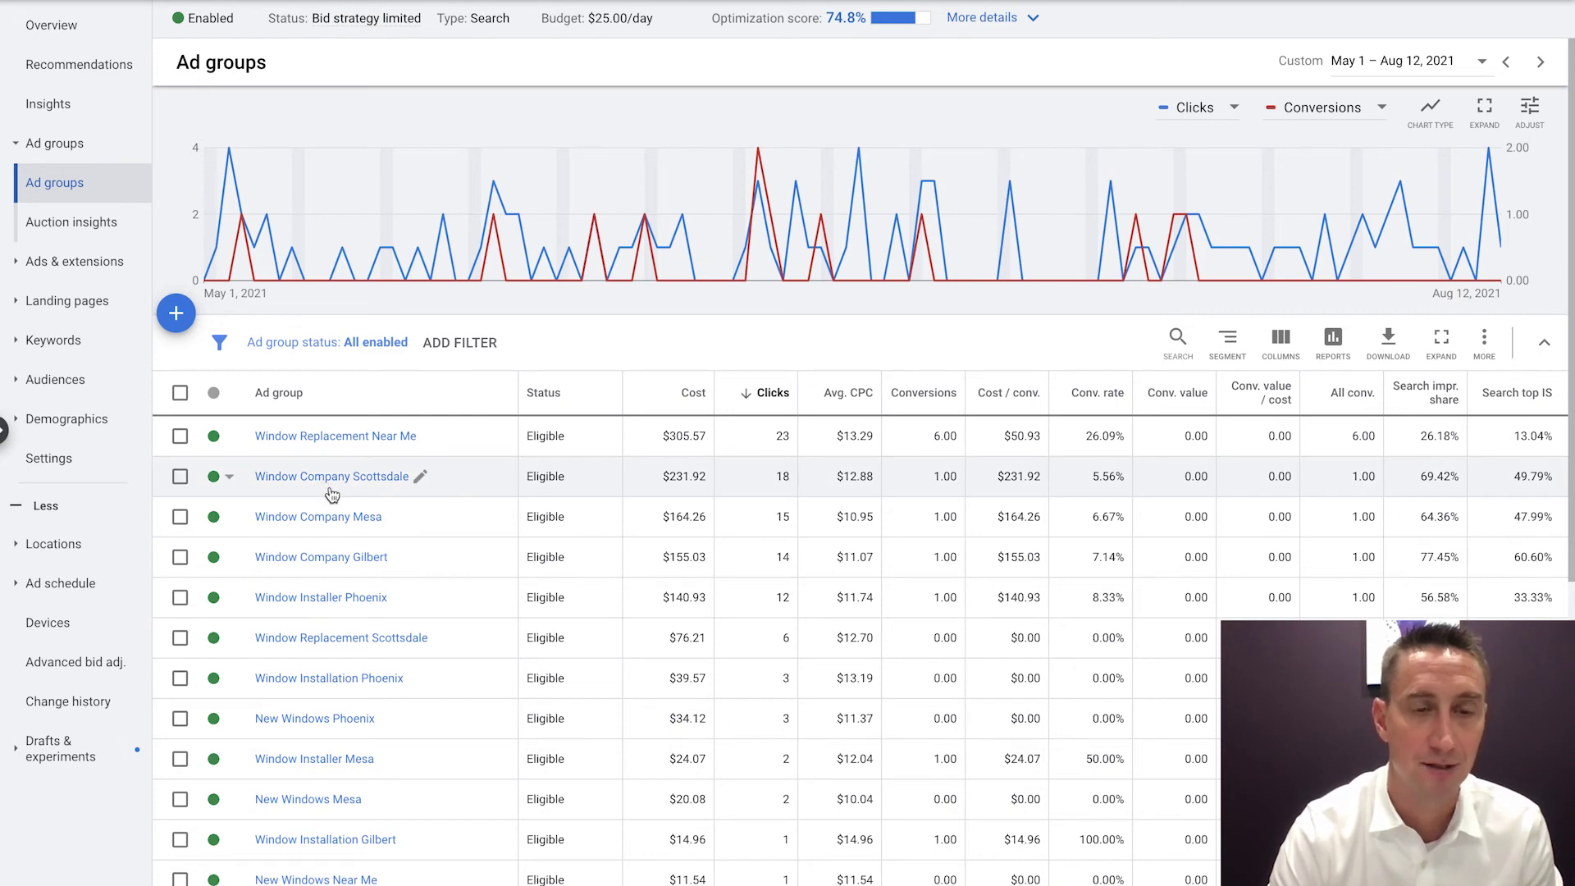
{"action": "scroll", "coordinate": [771, 566], "scroll_direction": "down", "scroll_amount": 2}
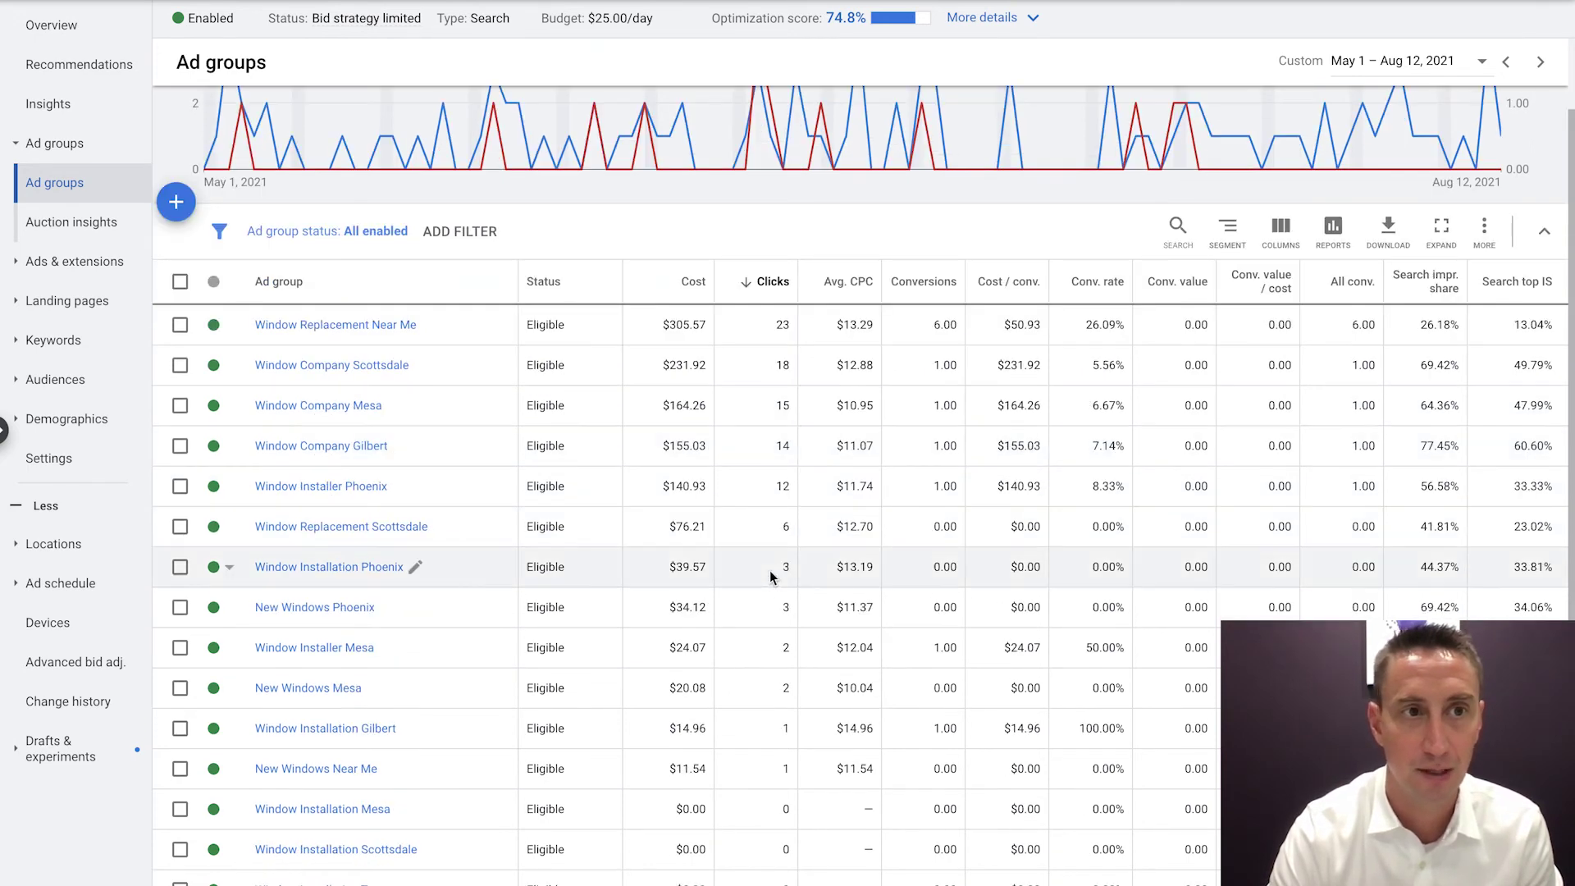
{"action": "scroll", "coordinate": [775, 579], "scroll_direction": "down", "scroll_amount": 2}
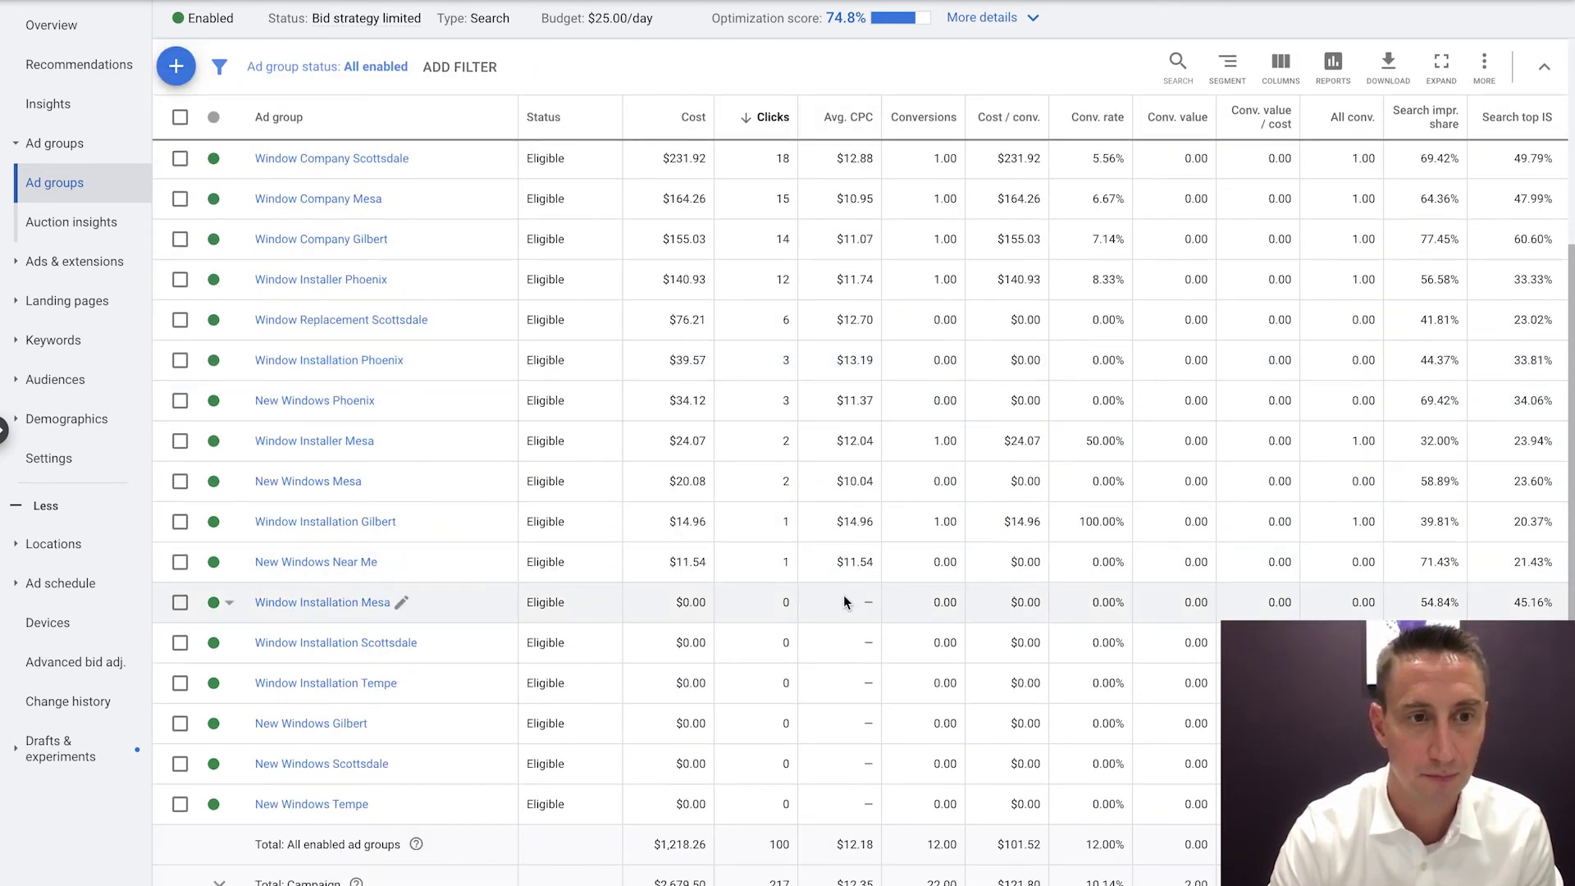
{"action": "scroll", "coordinate": [844, 597], "scroll_direction": "up", "scroll_amount": 4}
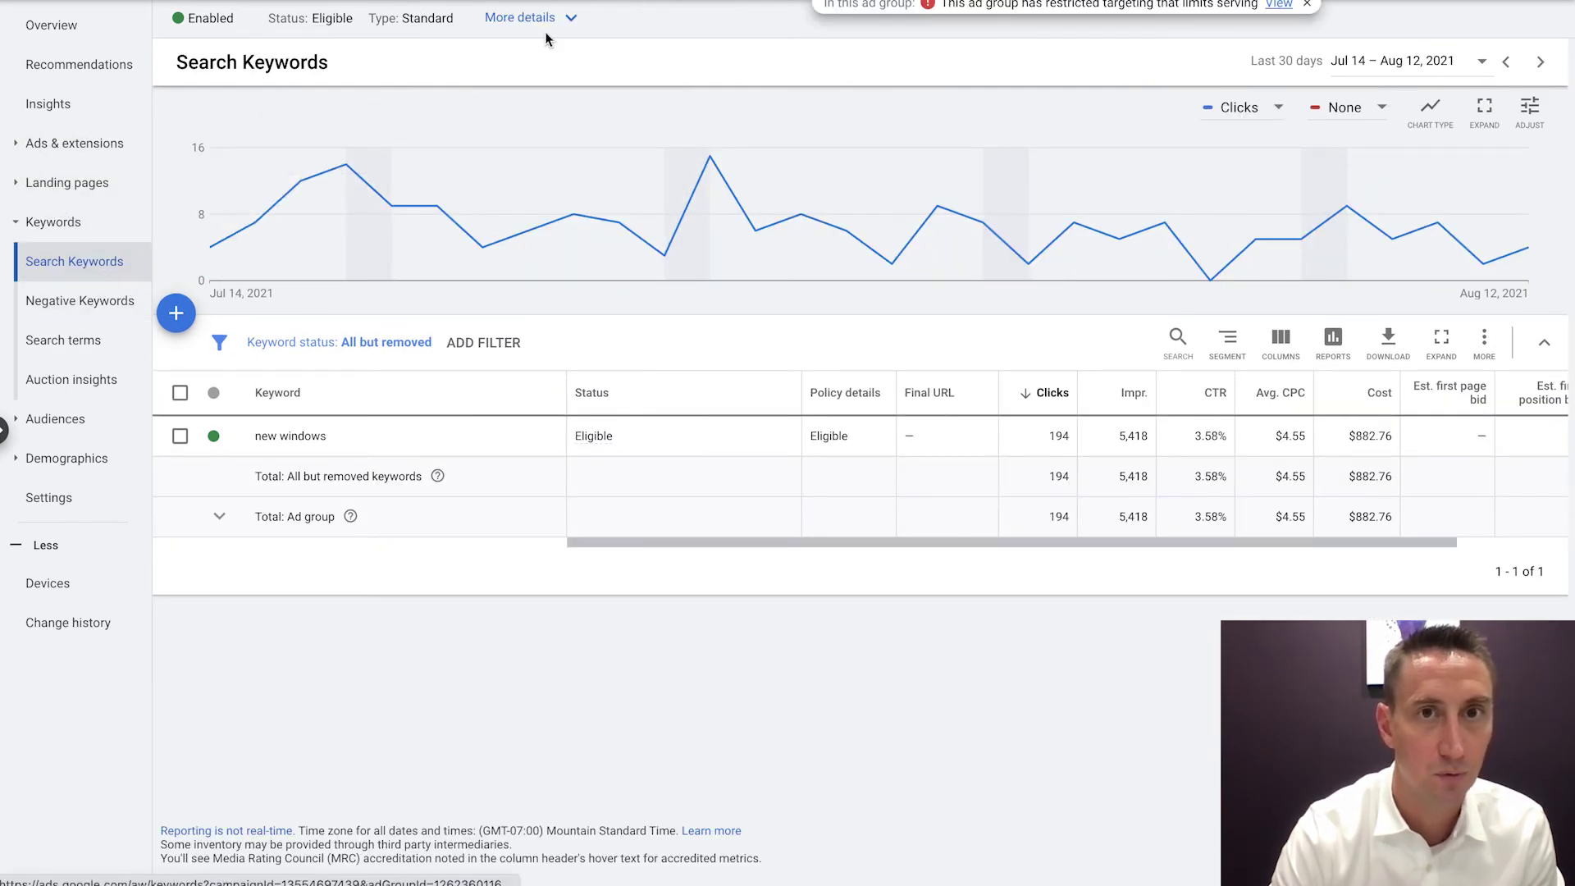
- Switch to the $25/day campaign's Ad groups list, led by Window Replacement Near Me
{"action": "left_click", "coordinate": [623, 51]}
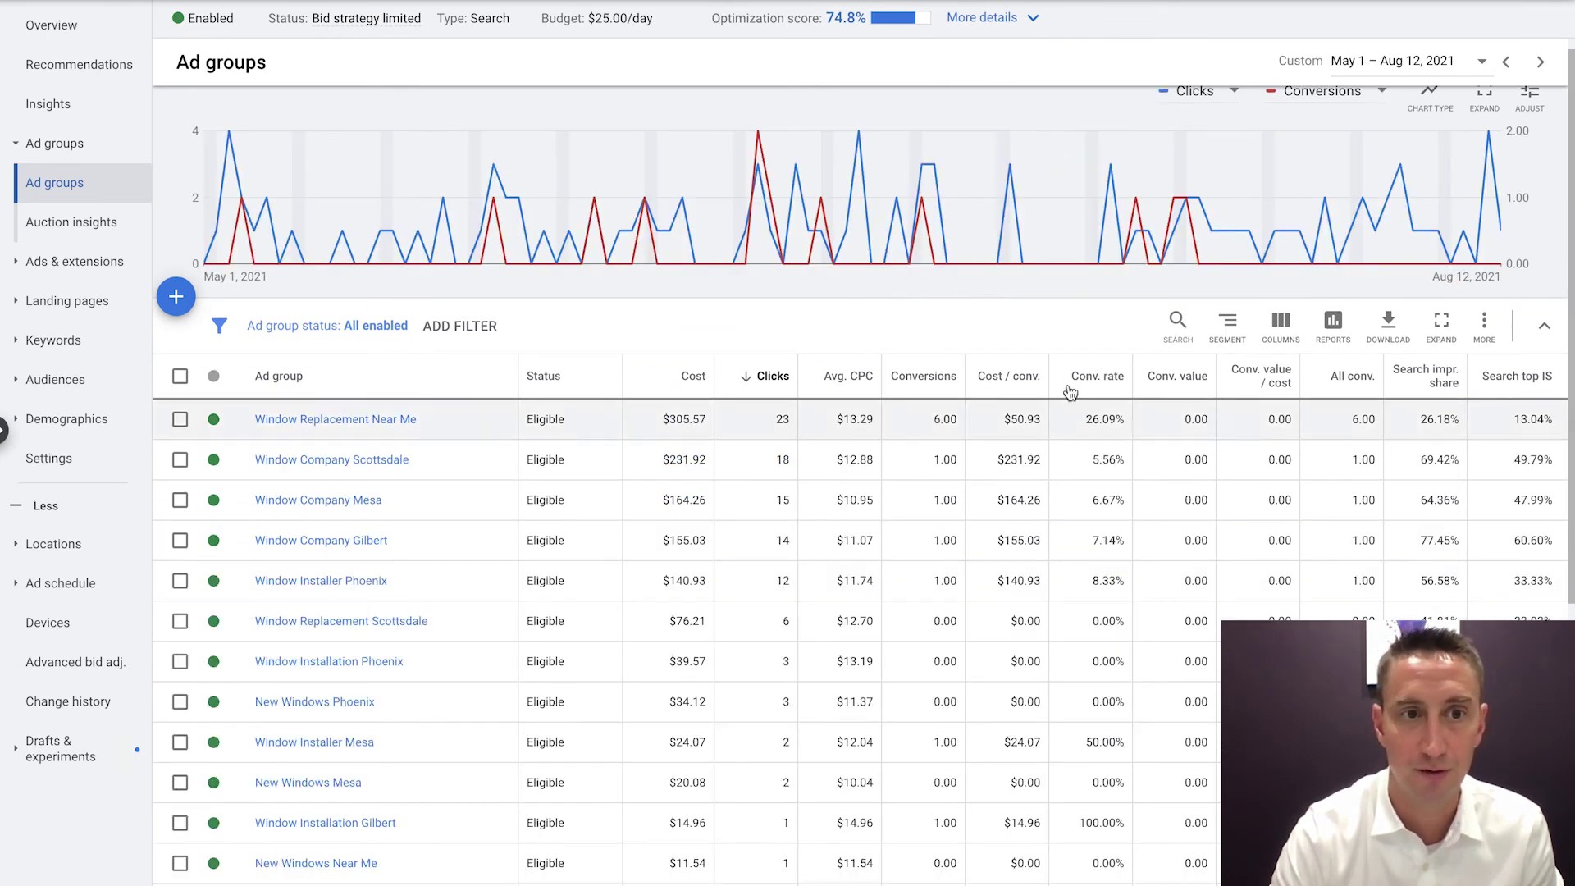
{"action": "scroll", "coordinate": [1046, 373], "scroll_direction": "down", "scroll_amount": 5}
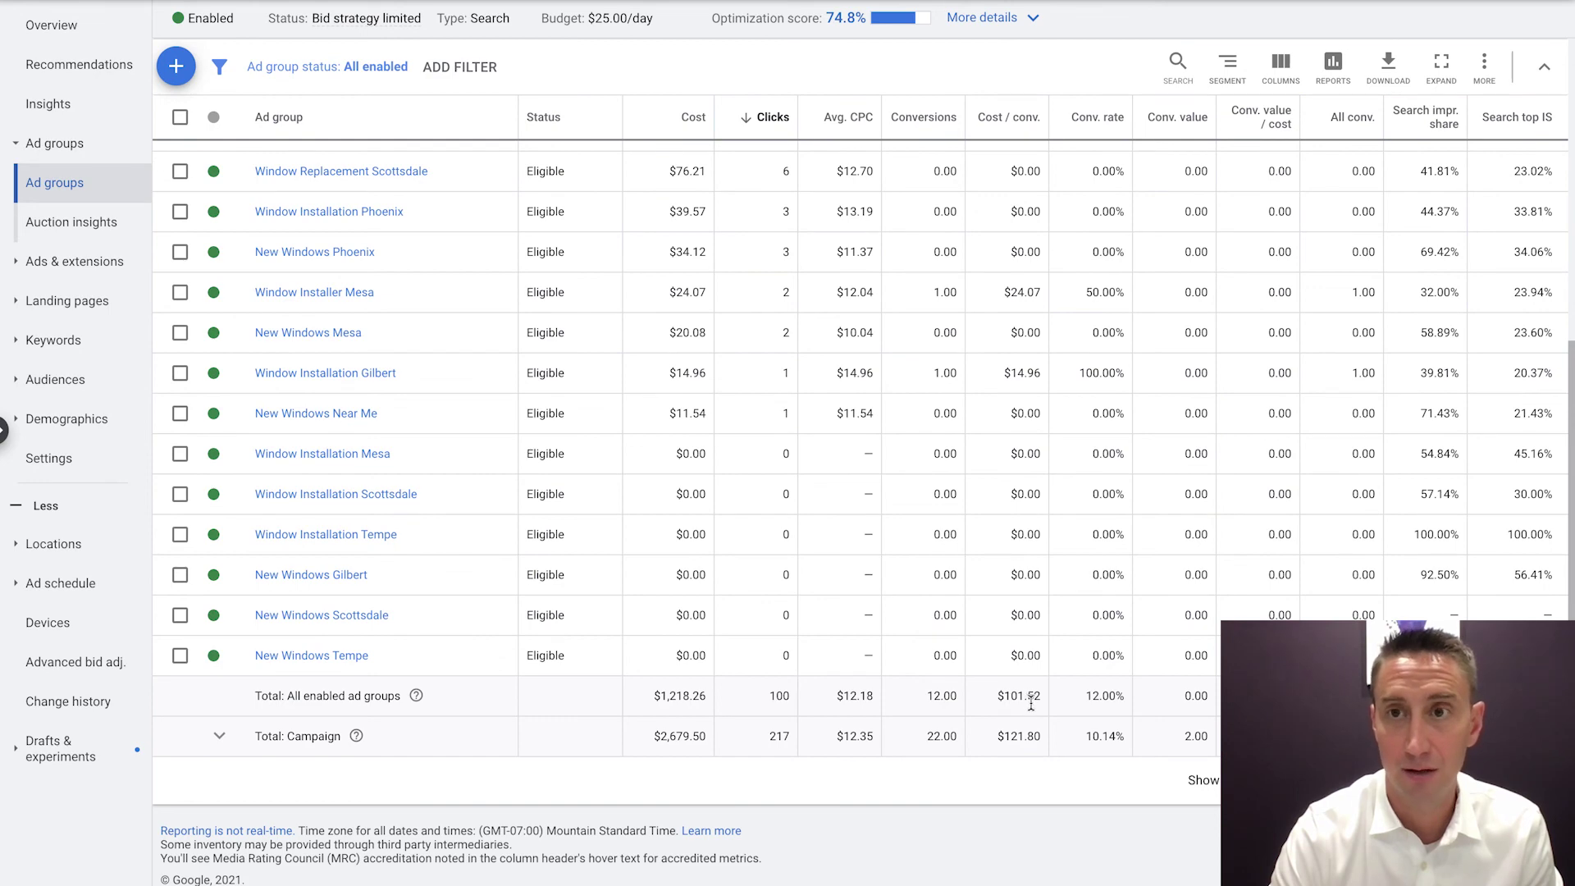
{"action": "scroll", "coordinate": [1357, 262], "scroll_direction": "up", "scroll_amount": 5}
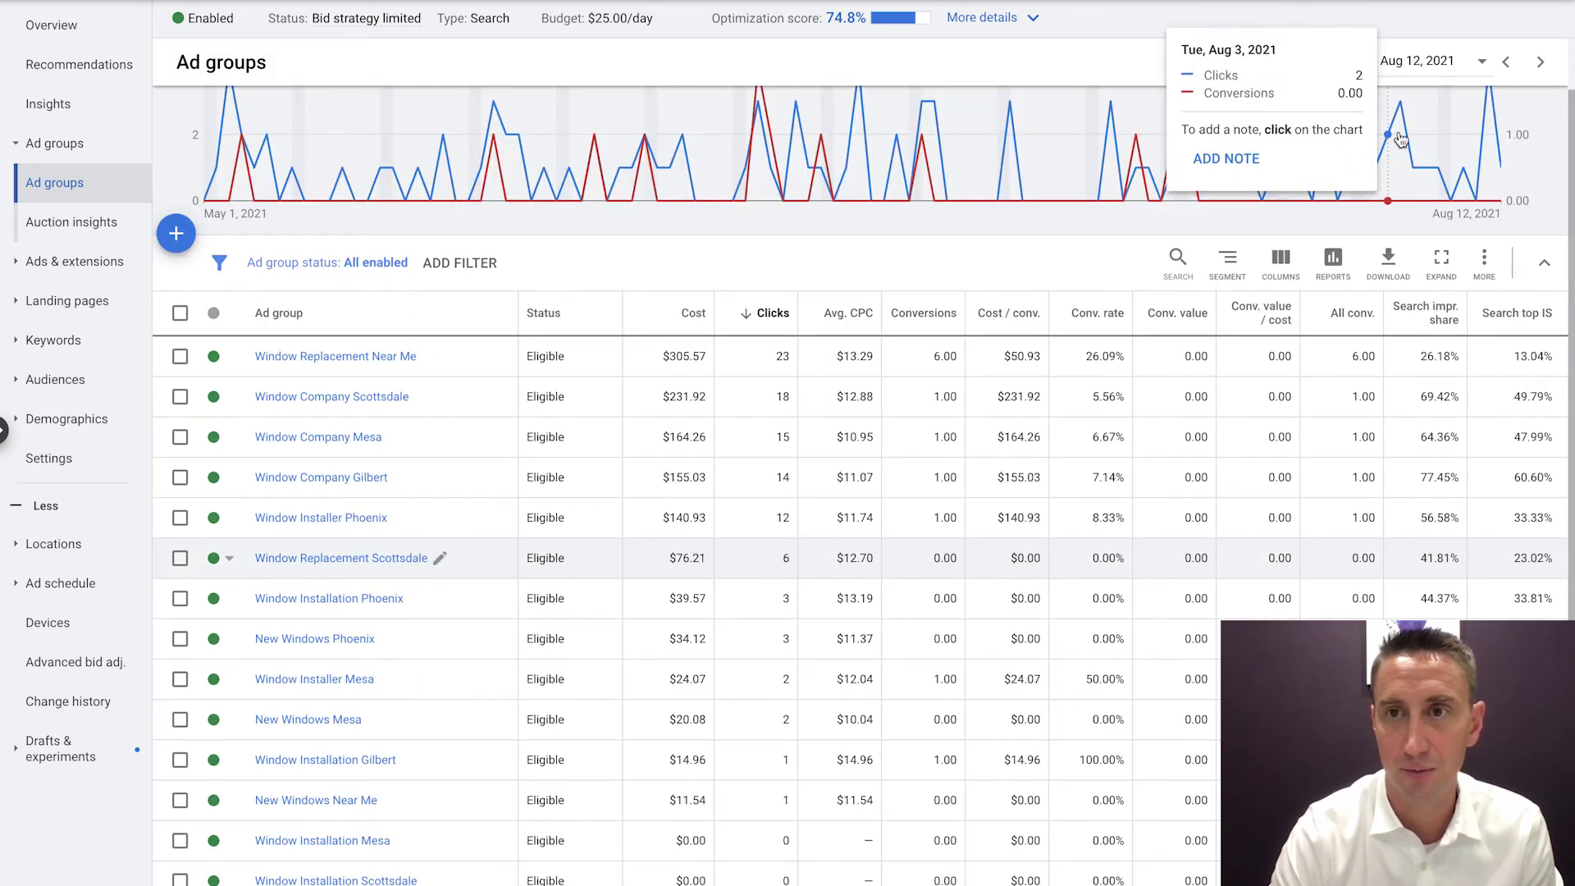
- Set the date range to Last 30 days and review the $140/day campaign's three ad groups
{"action": "left_click", "coordinate": [1389, 66]}
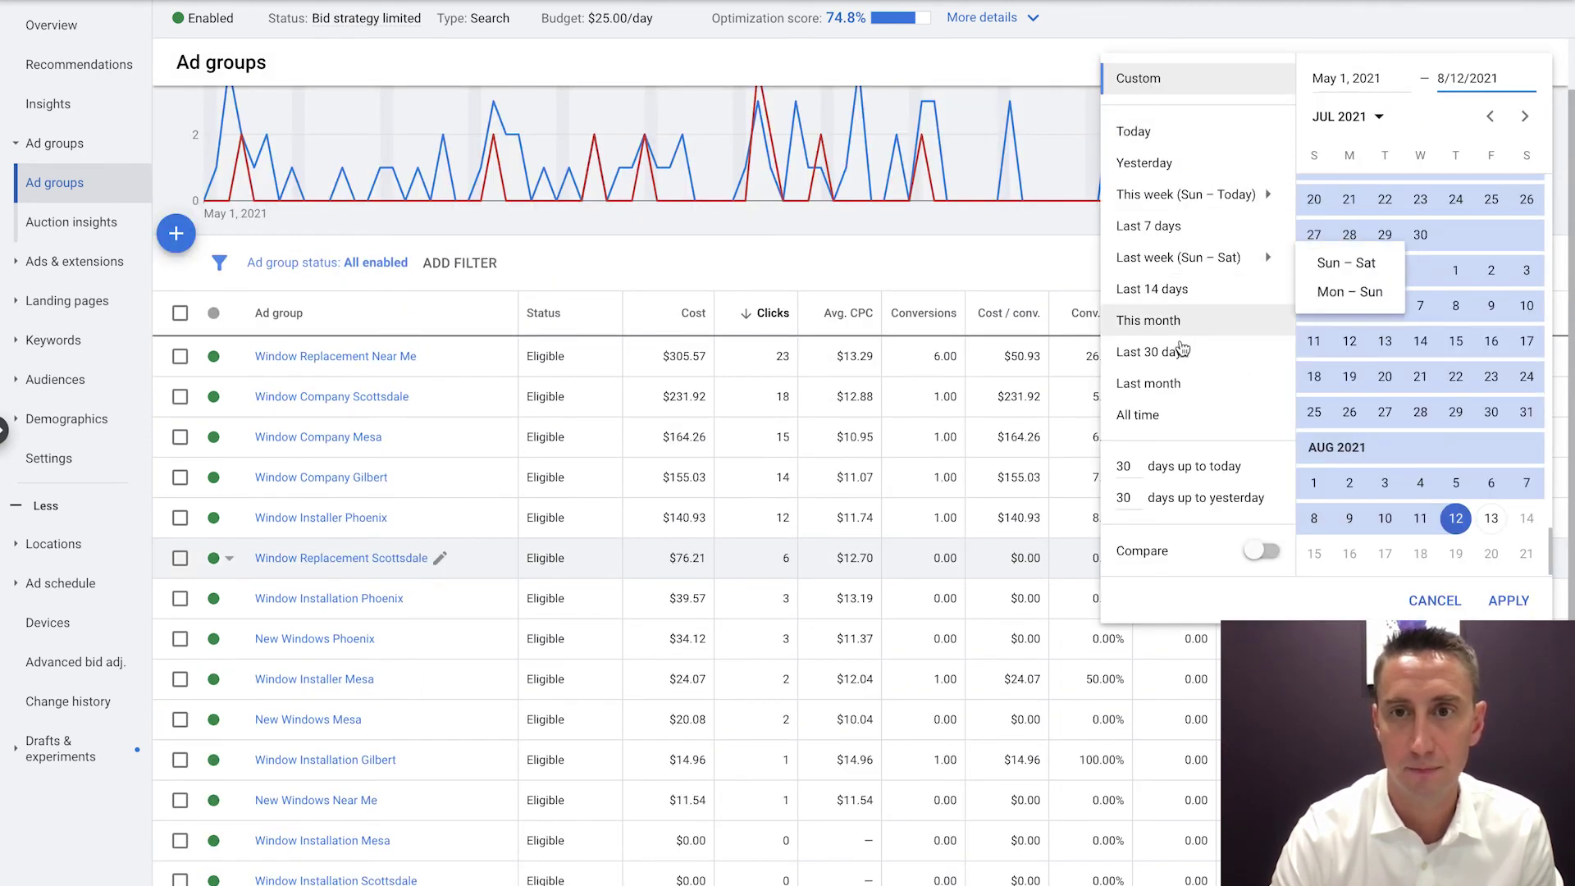
{"action": "left_click", "coordinate": [1148, 351]}
{"action": "scroll", "coordinate": [1044, 380], "scroll_direction": "down", "scroll_amount": 2}
{"action": "scroll", "coordinate": [1064, 446], "scroll_direction": "down", "scroll_amount": 3}
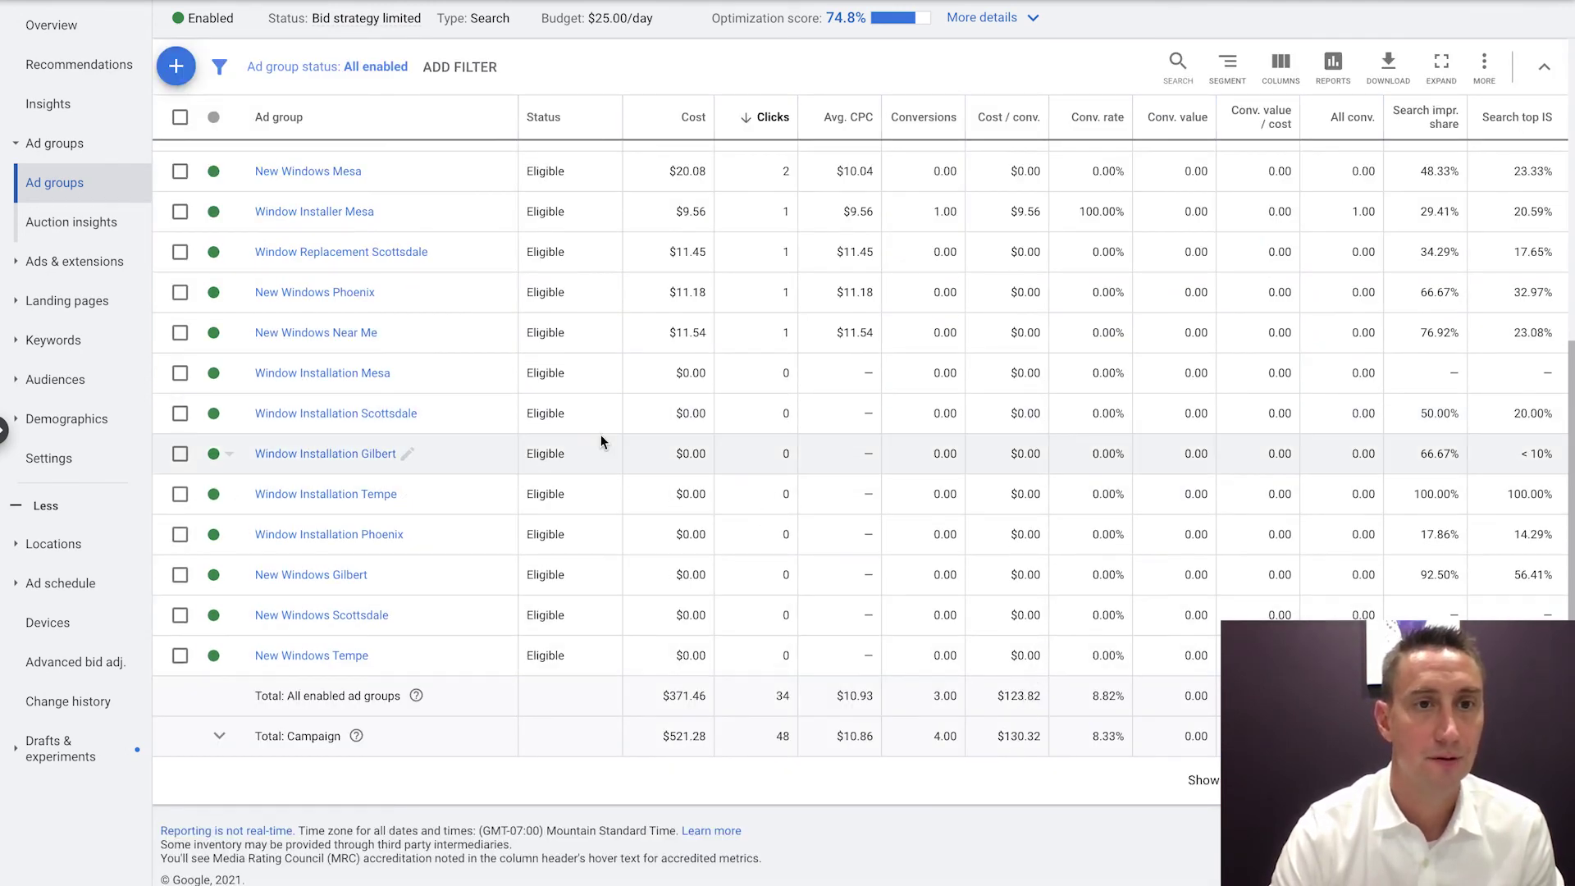
{"action": "scroll", "coordinate": [601, 443], "scroll_direction": "up", "scroll_amount": 3}
{"action": "scroll", "coordinate": [395, 521], "scroll_direction": "up", "scroll_amount": 2}
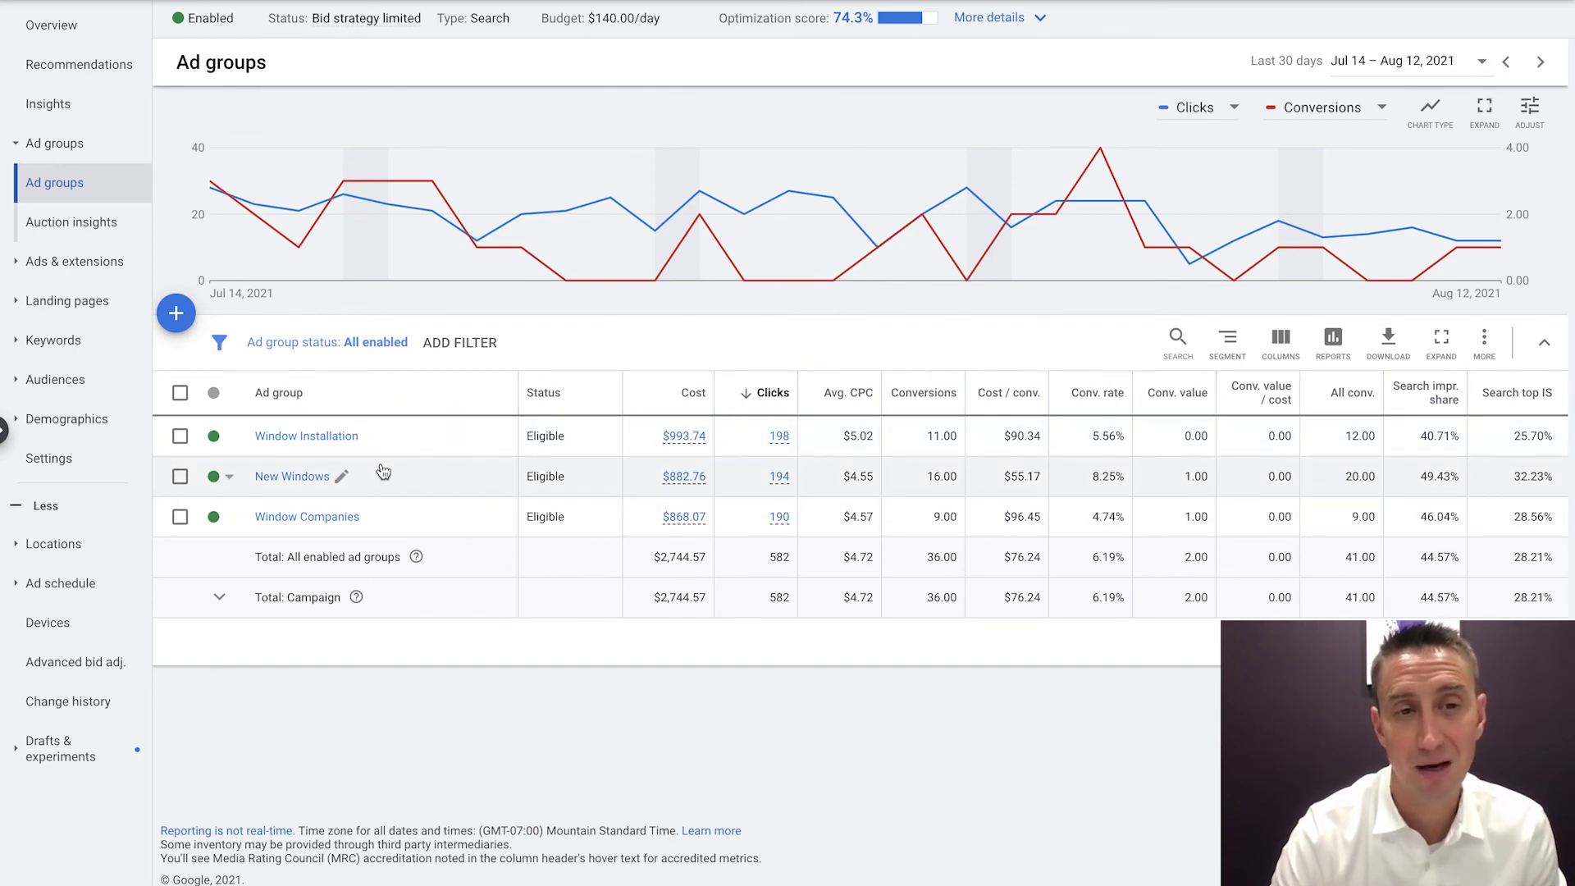
- Rank the campaign's search terms by conversions, totaling 348 clicks, $1,645.10 and 19 conversions
{"action": "left_click", "coordinate": [51, 340]}
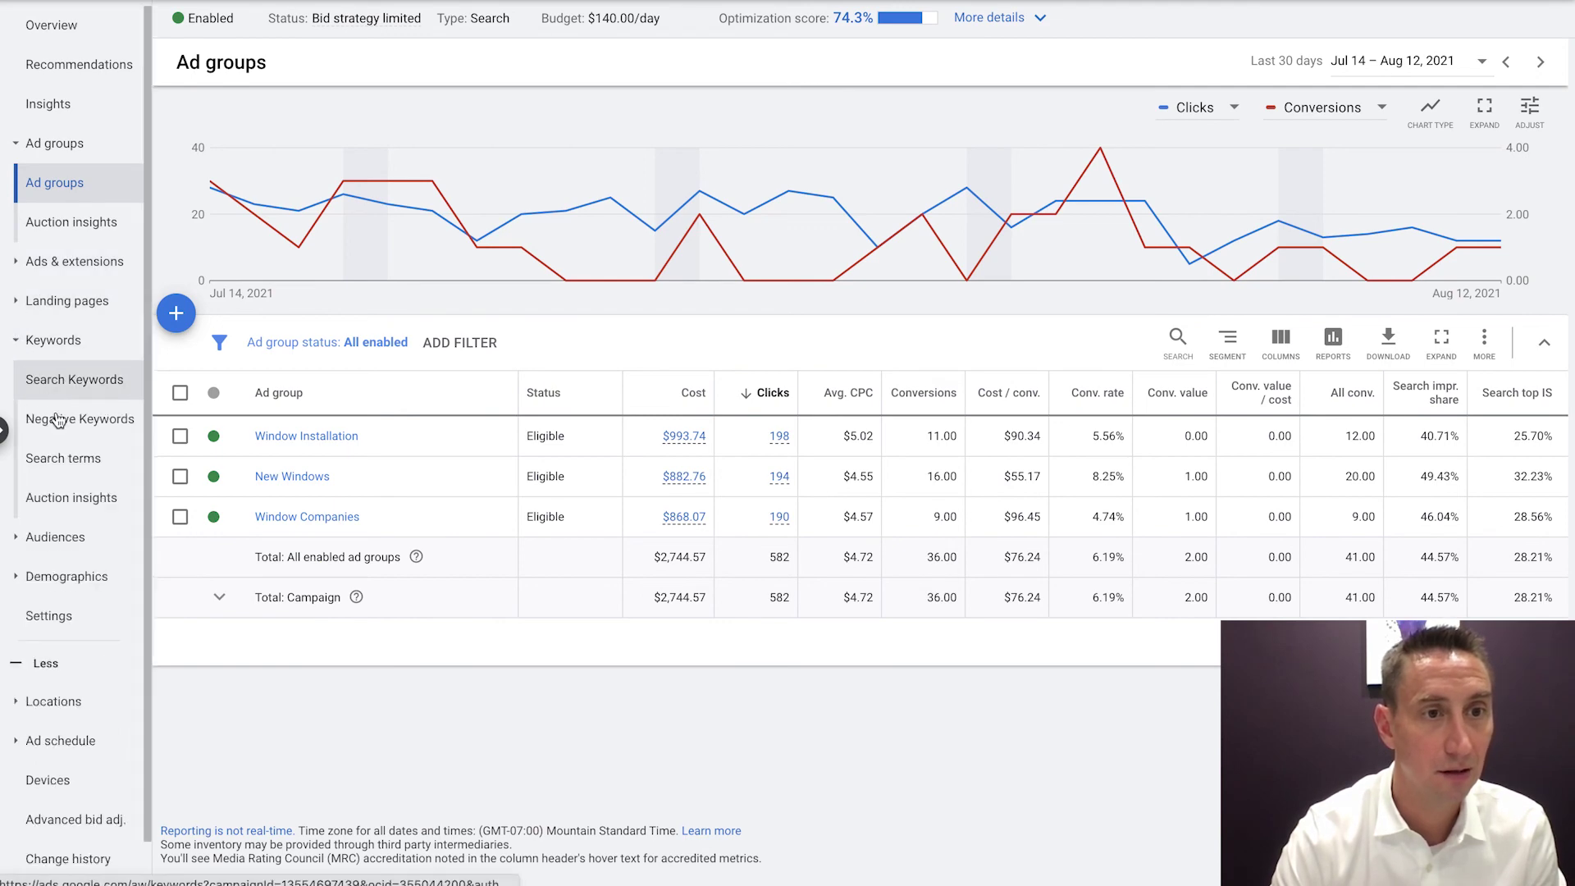
{"action": "left_click", "coordinate": [57, 458]}
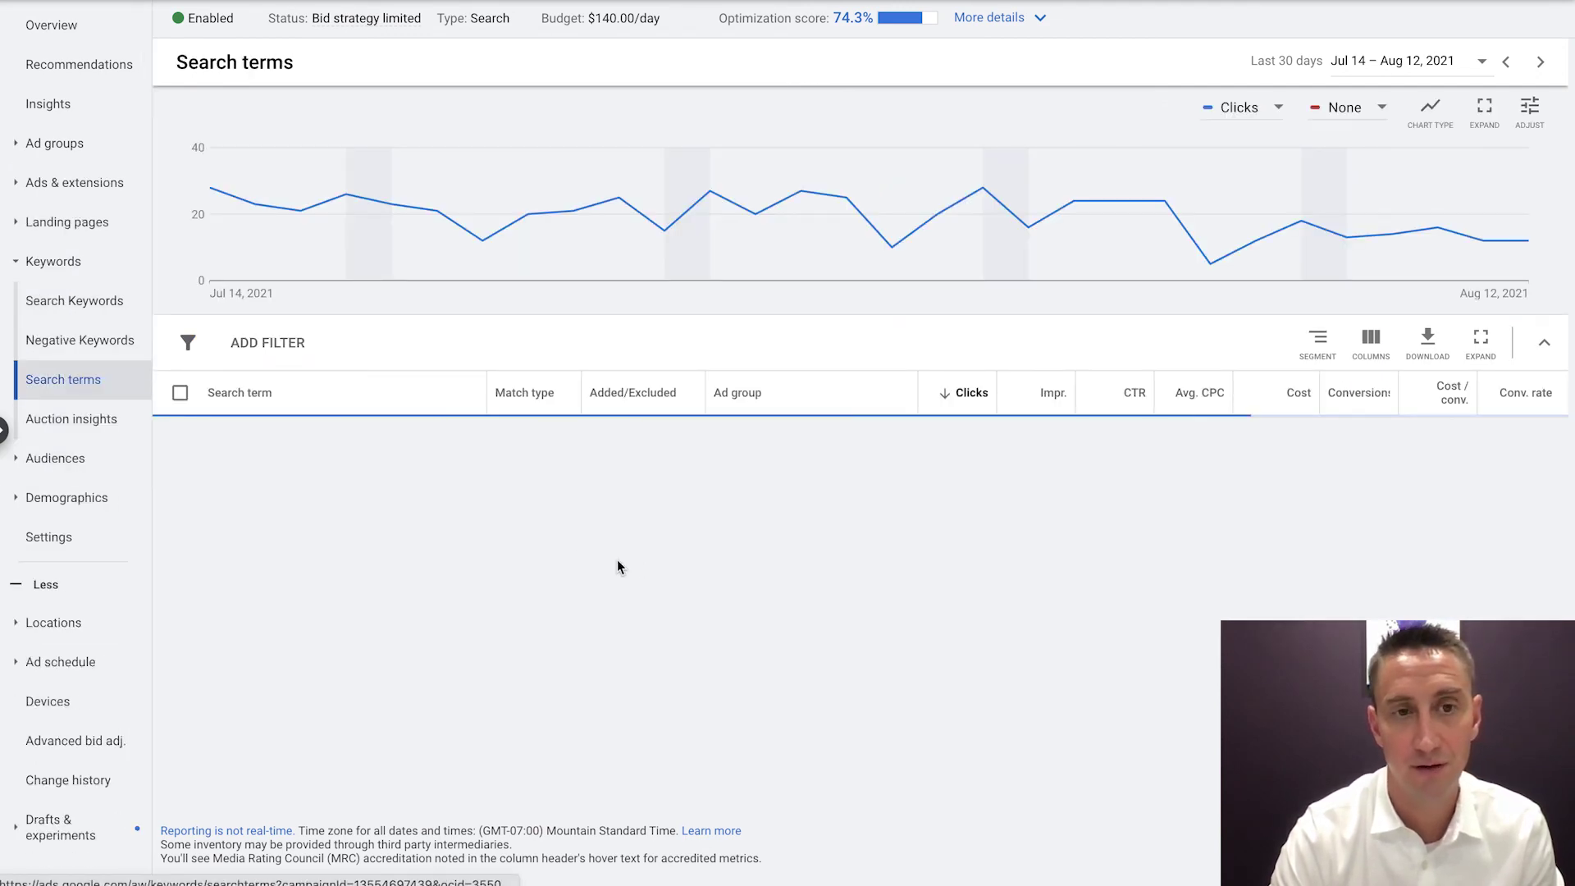
{"action": "scroll", "coordinate": [857, 513], "scroll_direction": "down", "scroll_amount": 1}
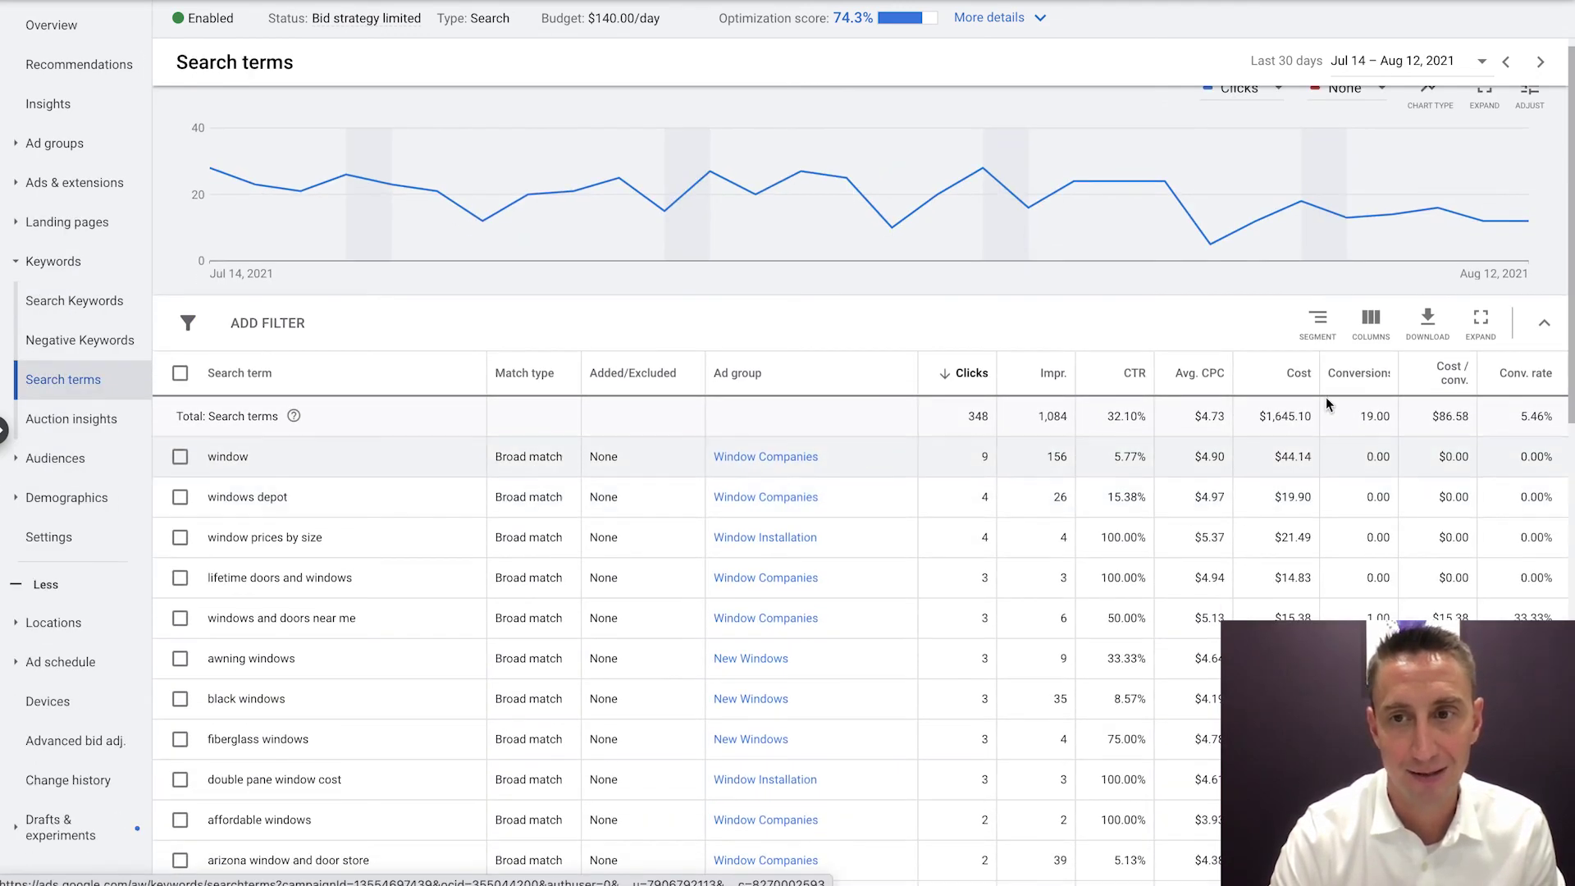
{"action": "left_click", "coordinate": [1362, 373]}
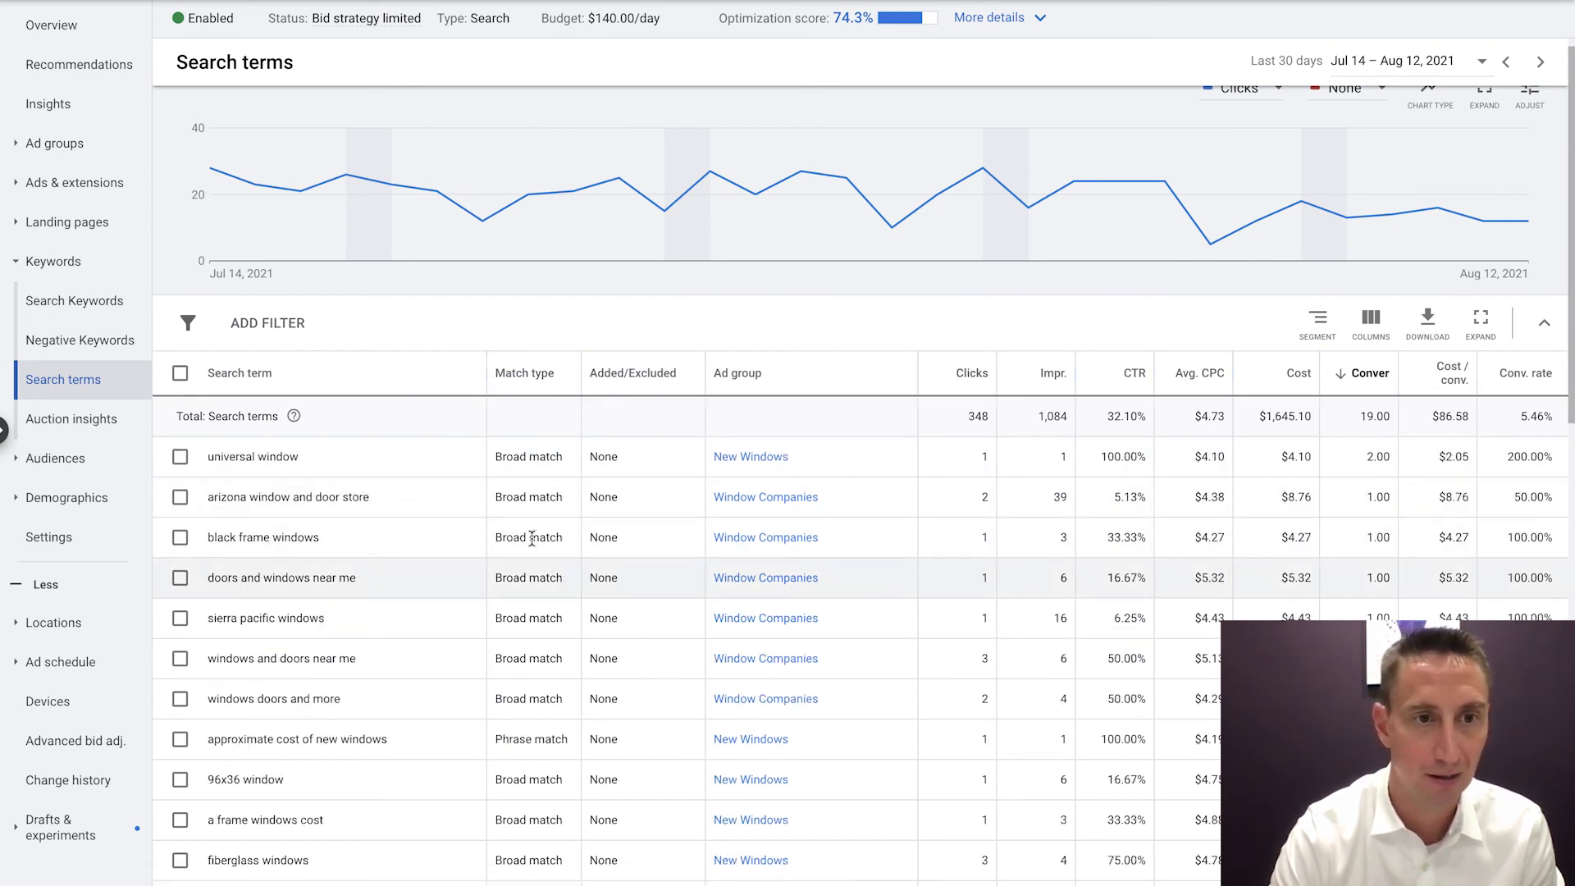
{"action": "scroll", "coordinate": [531, 538], "scroll_direction": "down", "scroll_amount": 2}
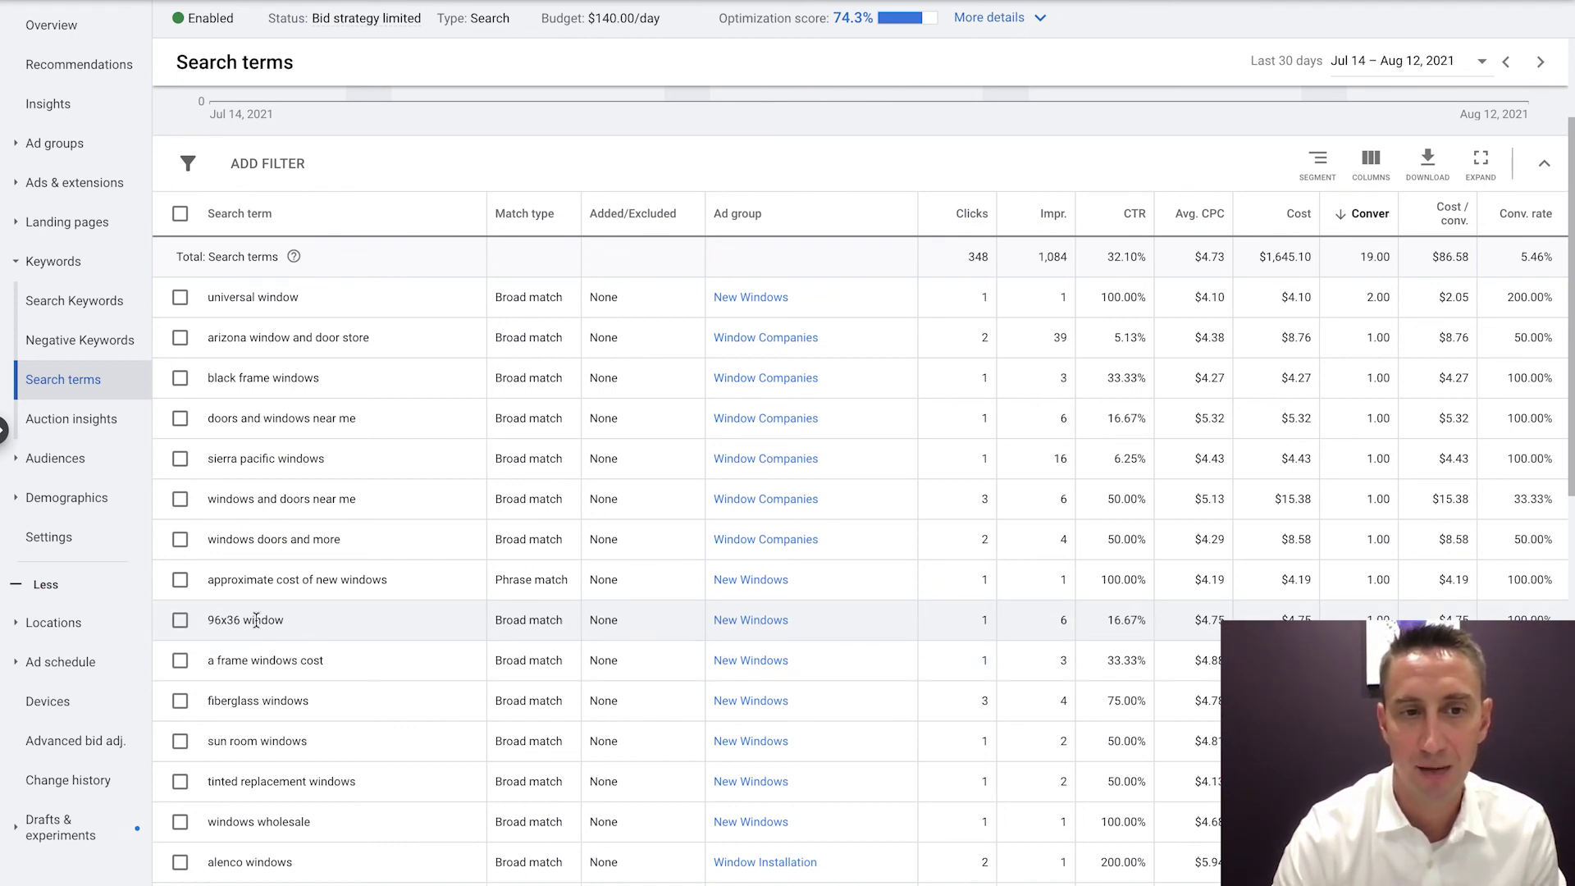
{"action": "scroll", "coordinate": [660, 590], "scroll_direction": "down", "scroll_amount": 4}
{"action": "scroll", "coordinate": [528, 618], "scroll_direction": "up", "scroll_amount": 2}
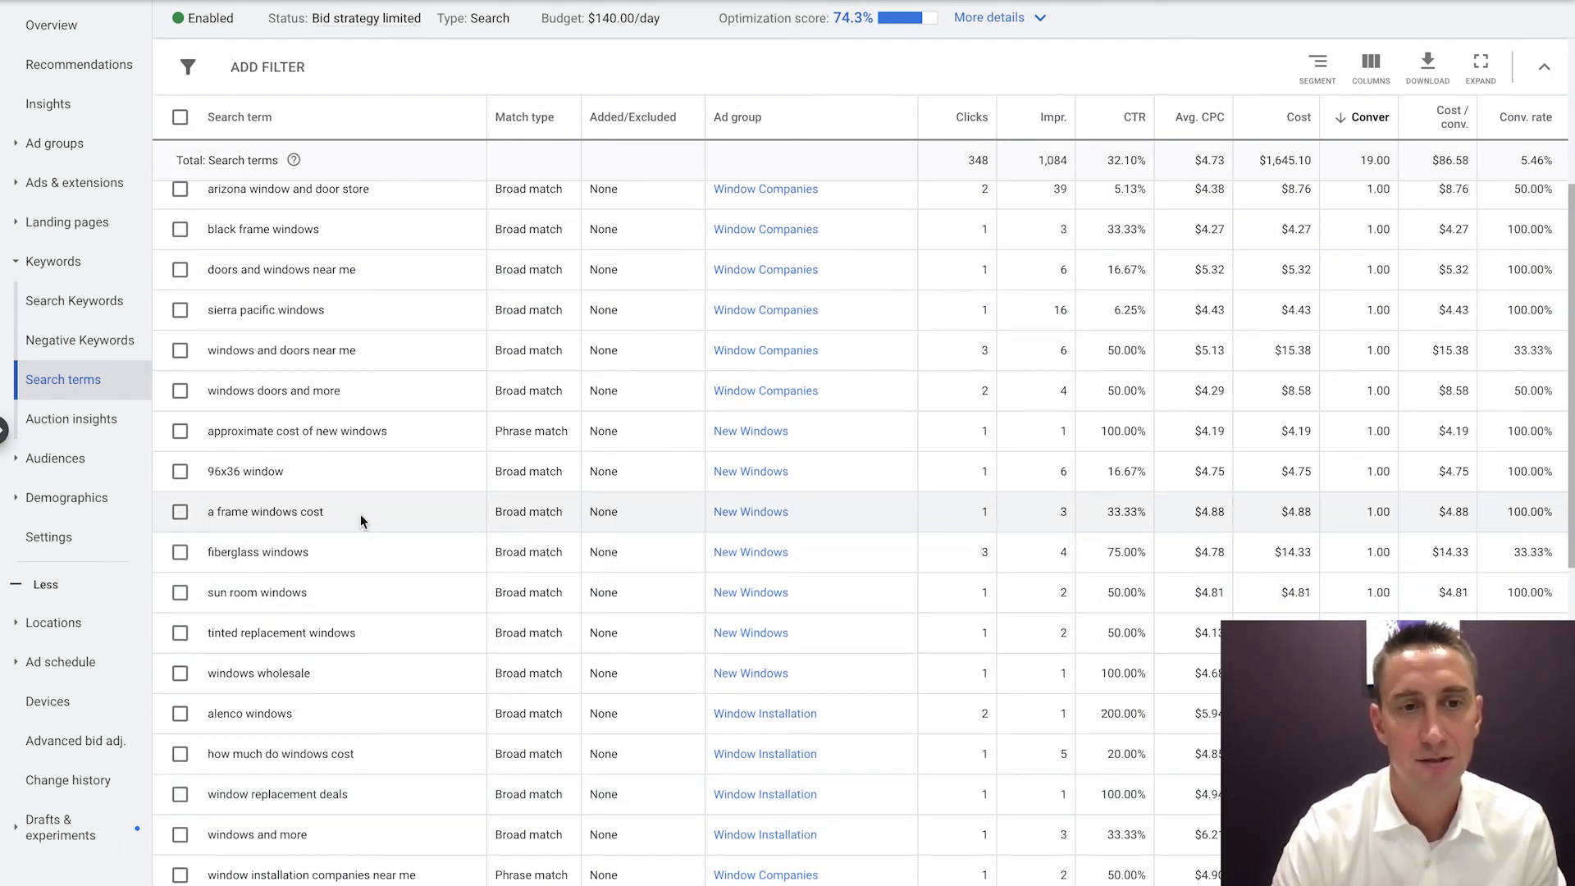
{"action": "scroll", "coordinate": [331, 474], "scroll_direction": "up", "scroll_amount": 4}
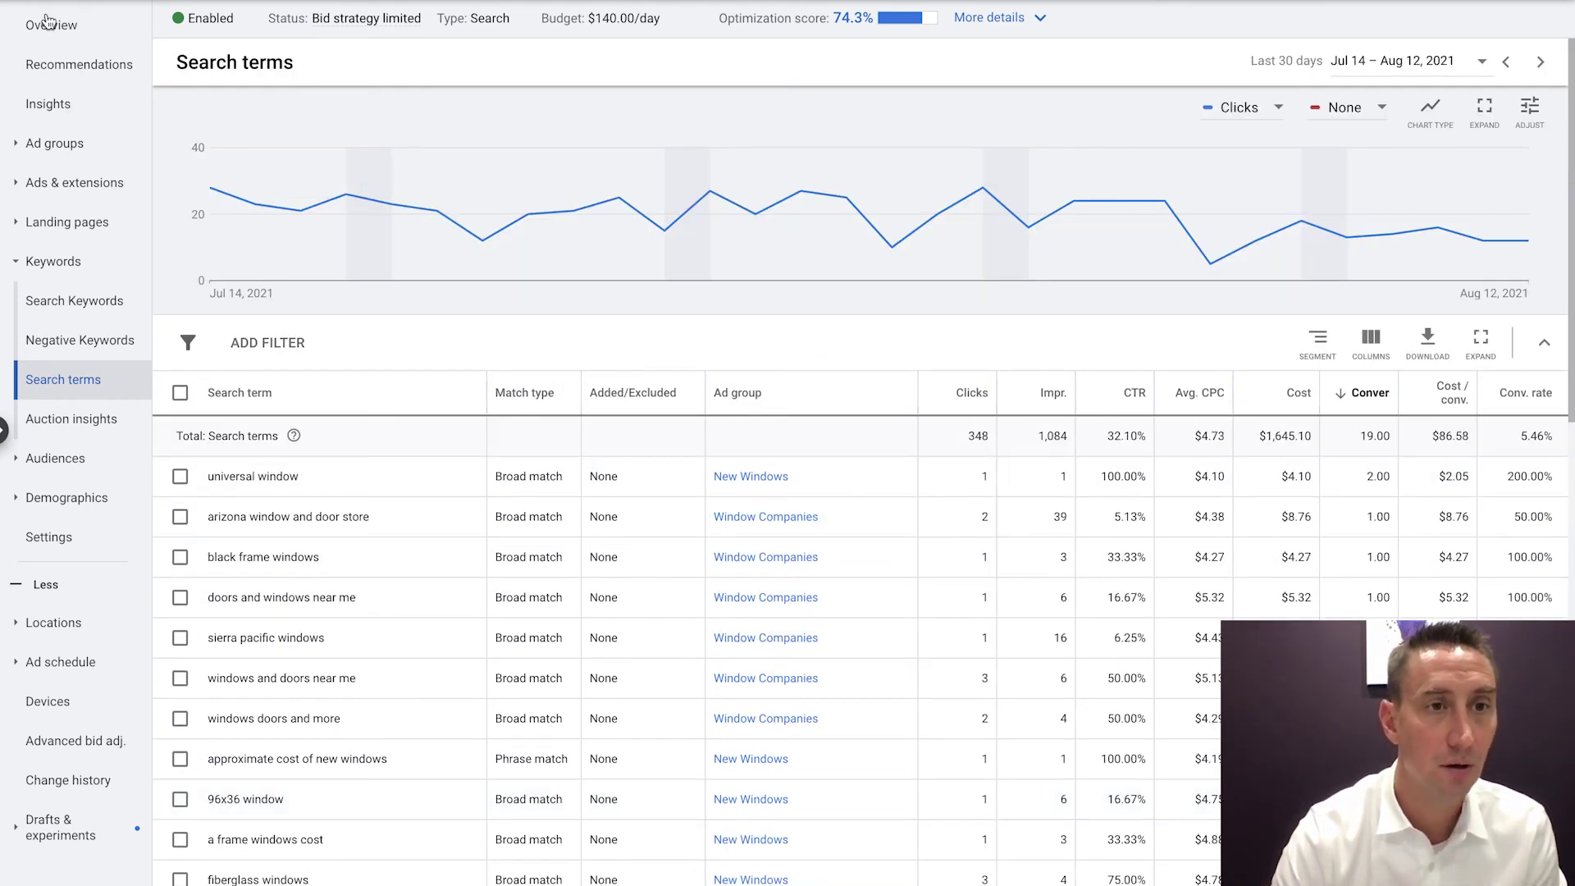
{"action": "left_click", "coordinate": [54, 142]}
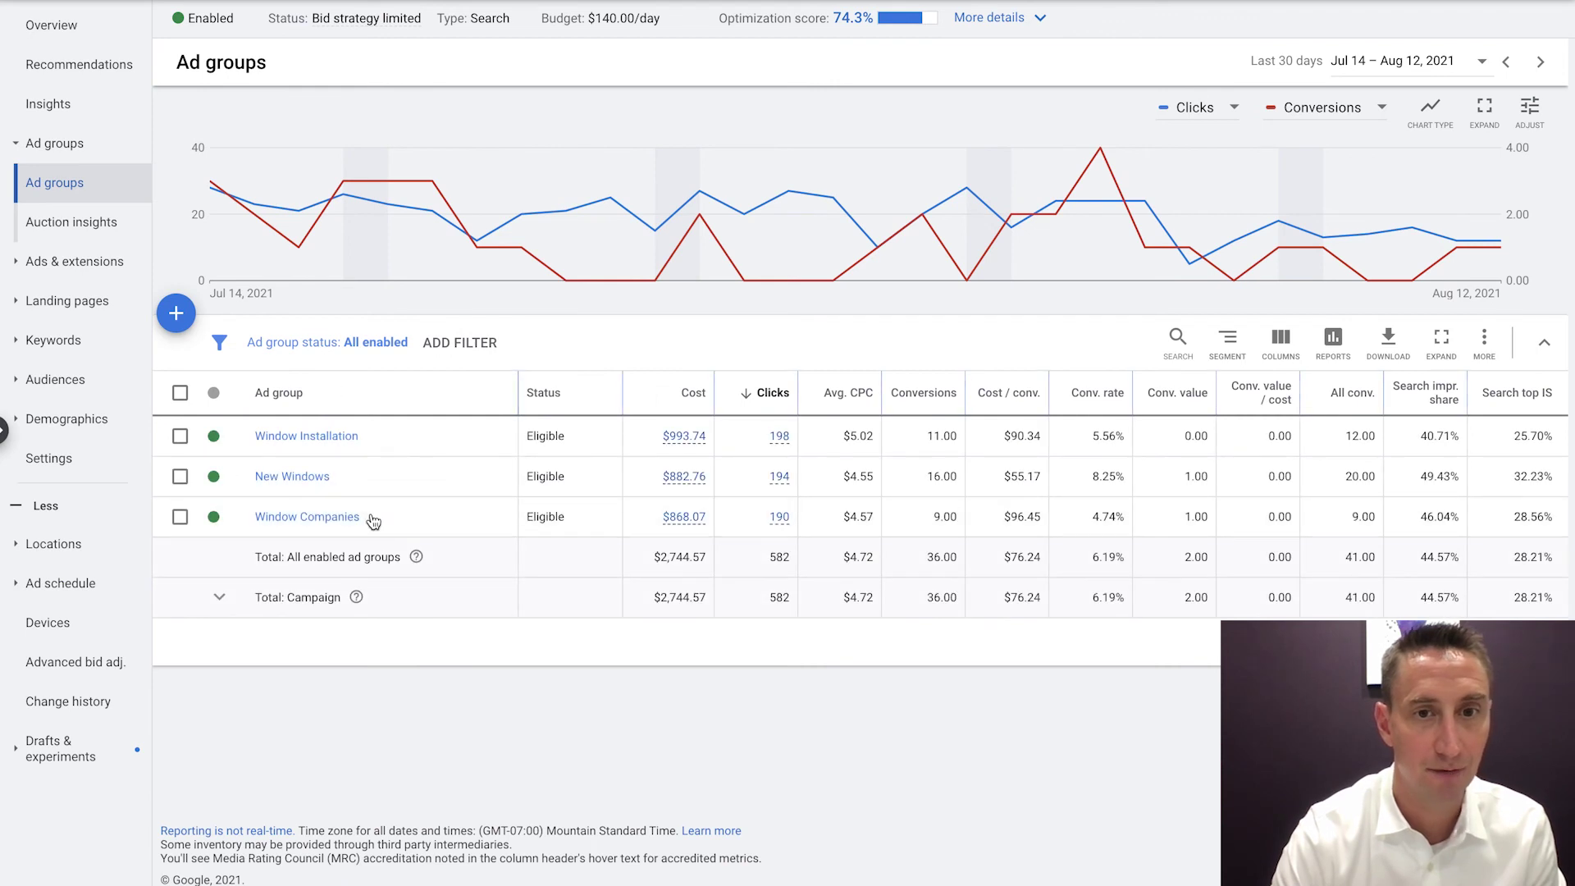